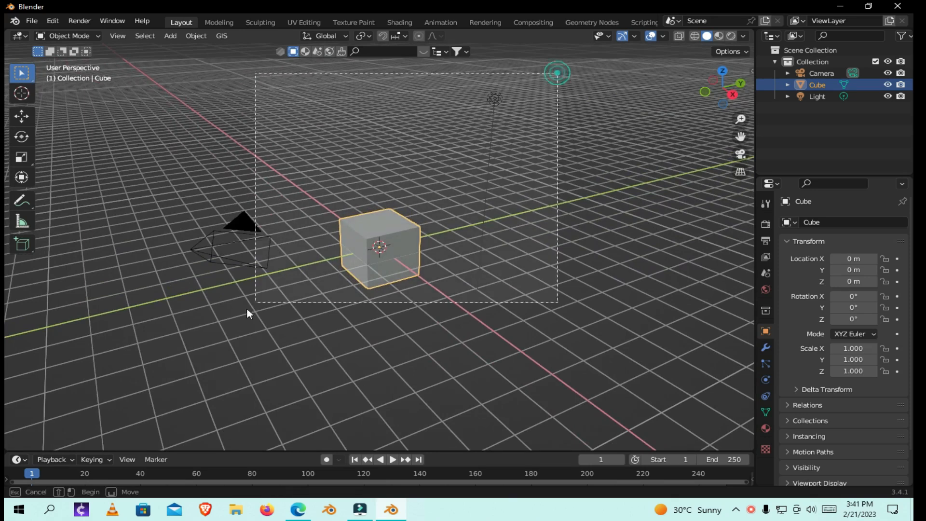
Delete the default camera, cube and light, and add a plane mesh at the origin.
key("Delete")
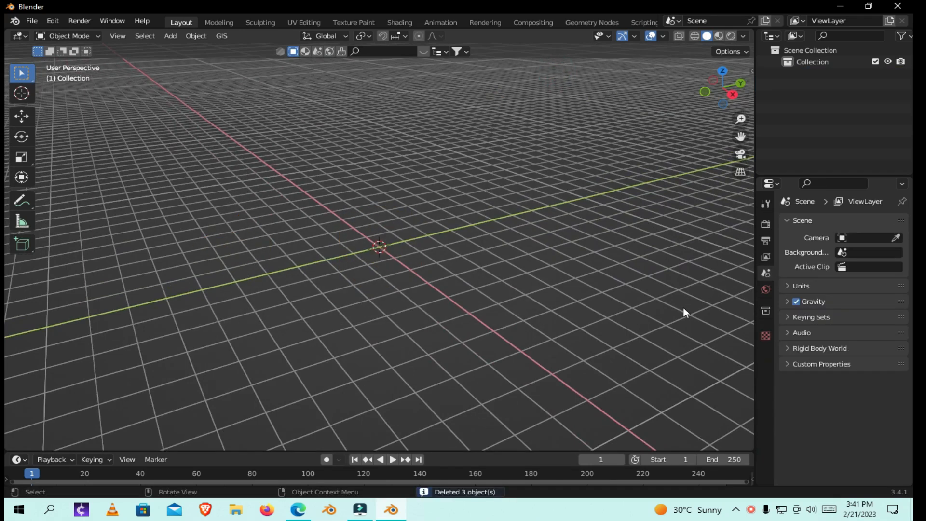
key("shift+a")
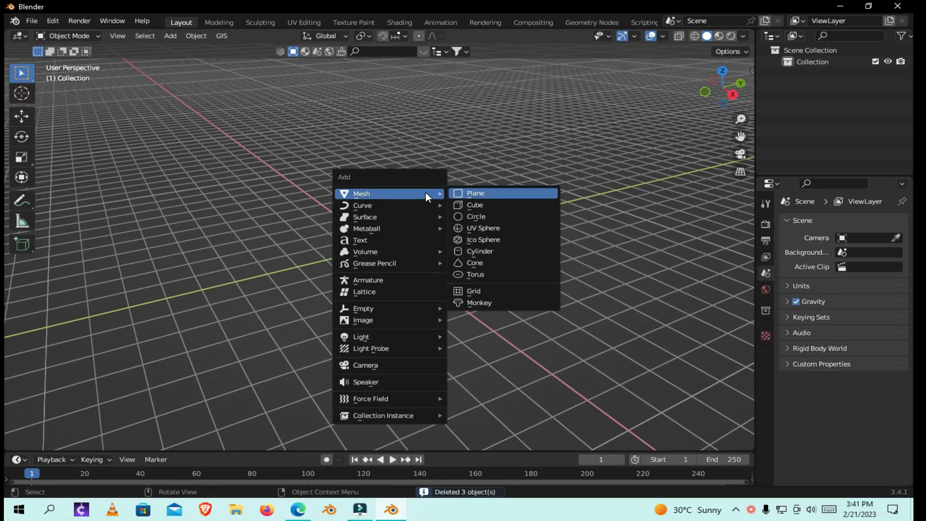
key("Return")
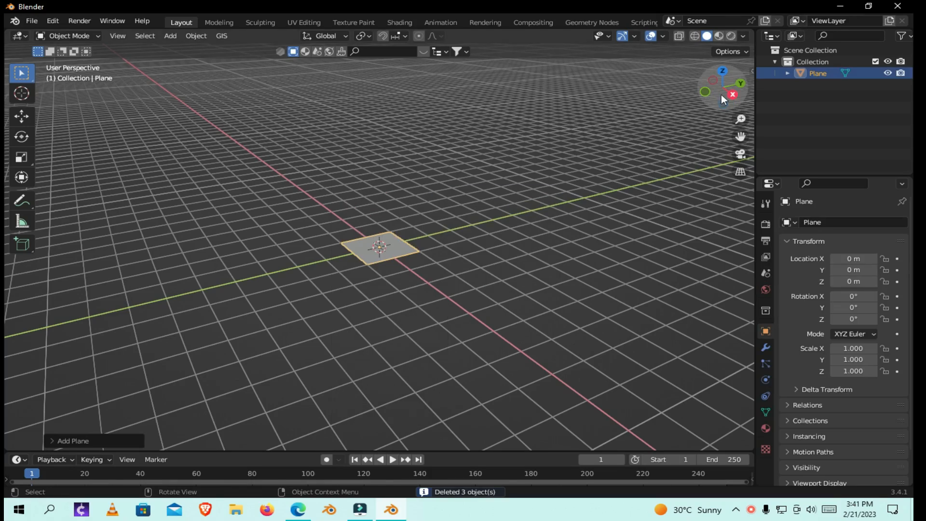
Rotate the plane to 90° about the X axis so that it stands upright.
left_click(742, 84)
left_click(742, 85)
left_click(741, 86)
left_click_drag(741, 86, 641, 114)
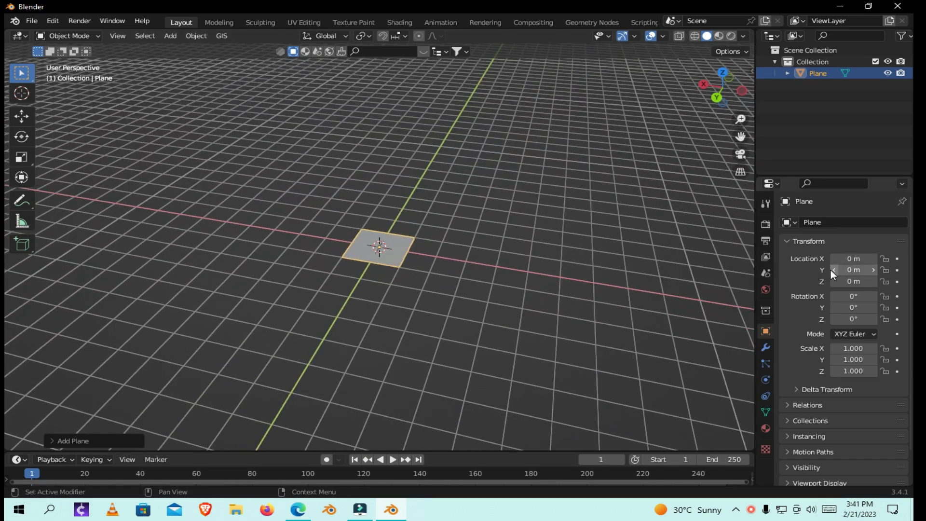
left_click(854, 298)
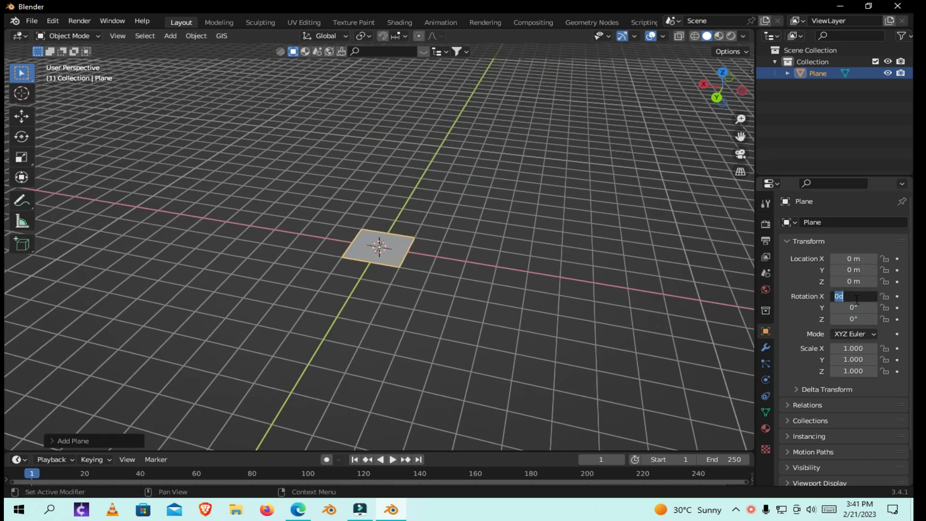
type("90")
key("Return")
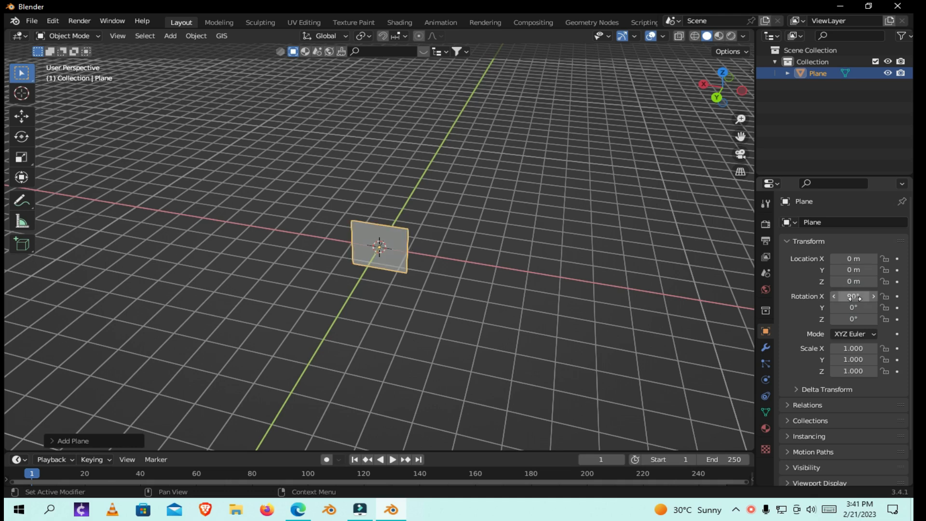
In the front orthographic view, move the plane up along global Z to a height of about 1.33 m.
left_click_drag(711, 94, 717, 102)
key("KP_1")
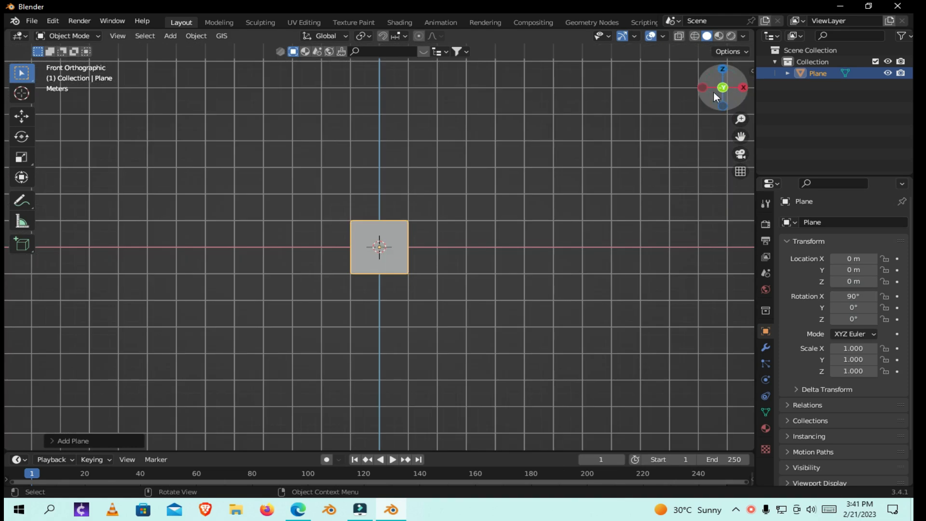
key("g")
key("z")
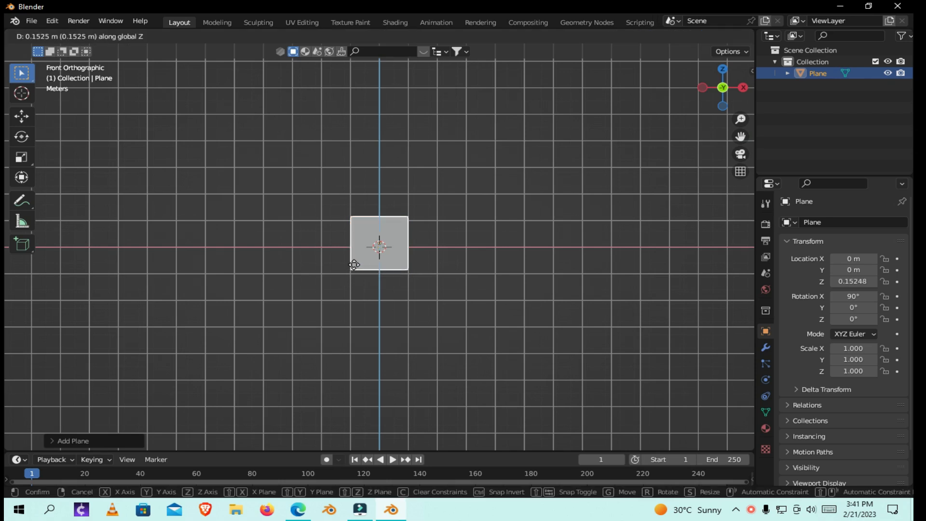
left_click(357, 247)
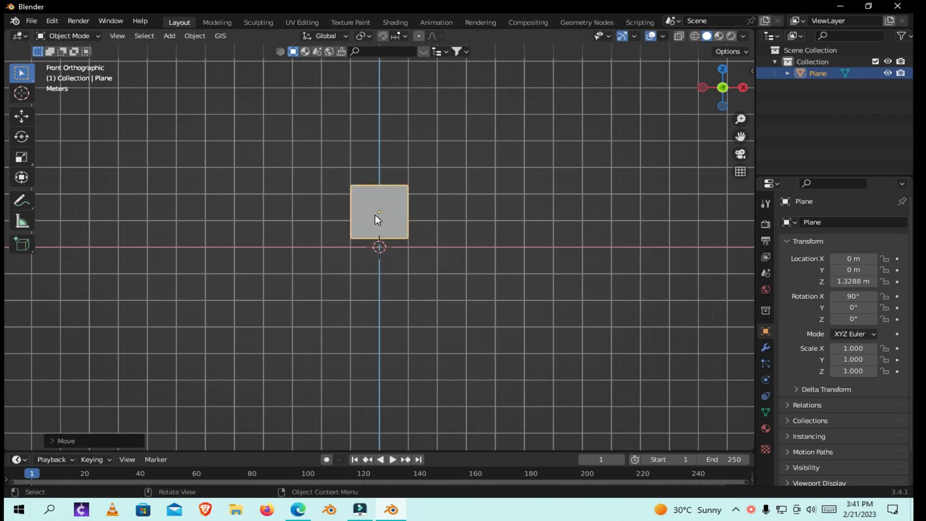
Scale the plane along global Z to about 0.51 of its height.
key("s")
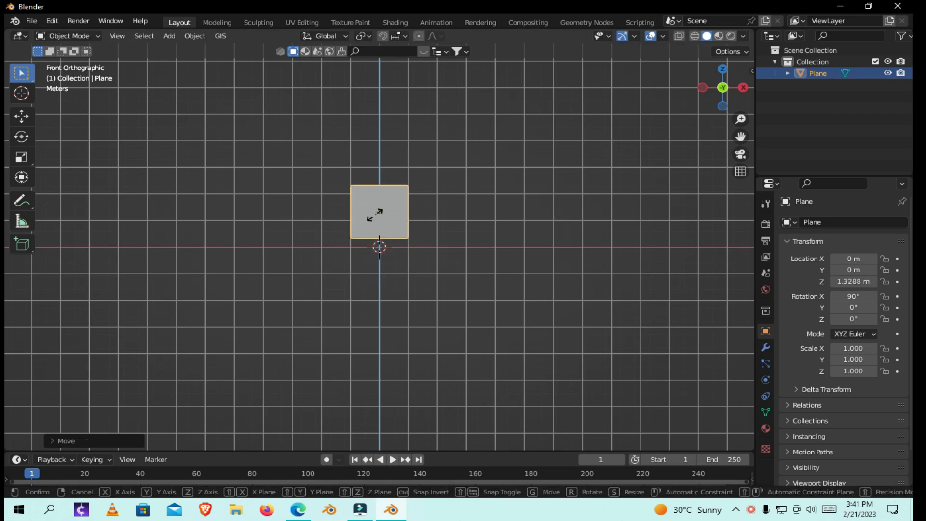
key("z")
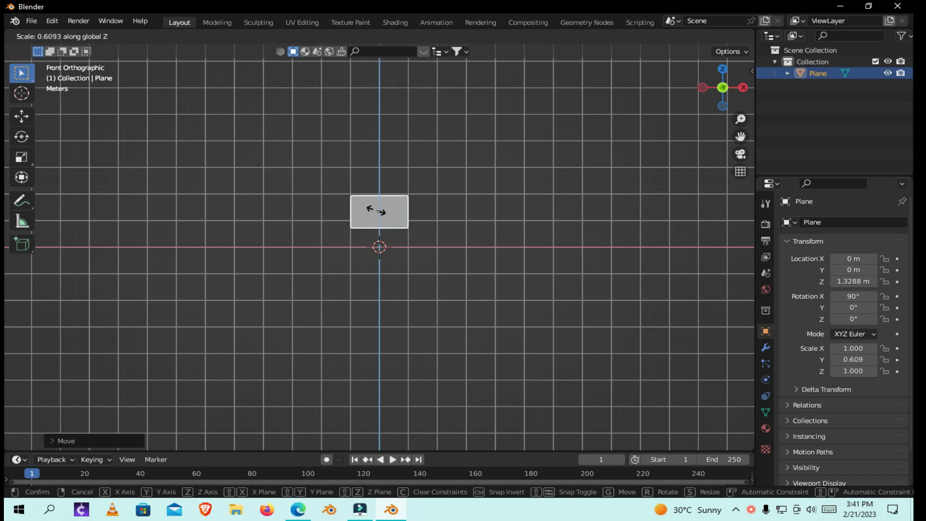
left_click(379, 213)
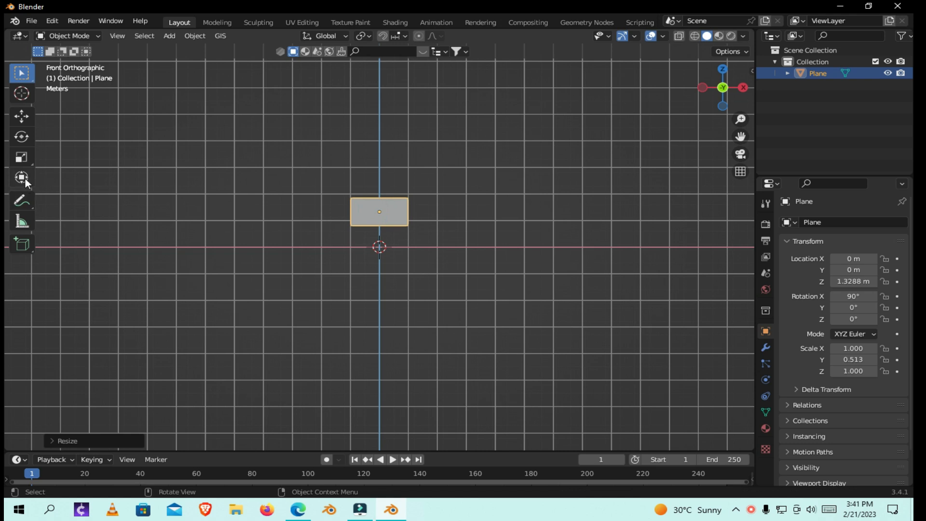
Enlarge the plane with the Scale tool to about 1.06 in X and 0.76 in Y, and deselect it.
left_click(21, 157)
left_click_drag(379, 192, 378, 185)
left_click_drag(427, 212, 406, 203)
left_click_drag(379, 173, 381, 166)
left_click(499, 214)
In Edit Mode, add a horizontal Loop Cut across the plane with 20 cuts.
left_click_drag(740, 118, 714, 153)
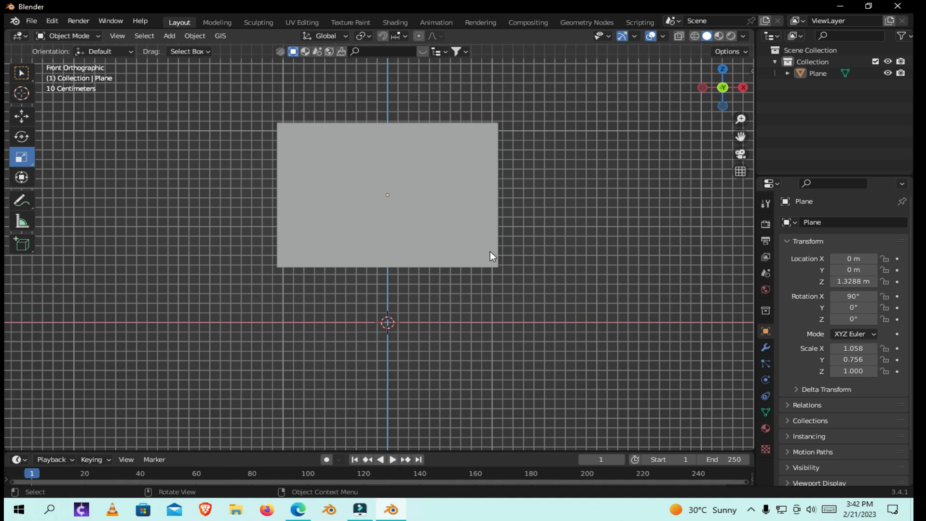
key("Tab")
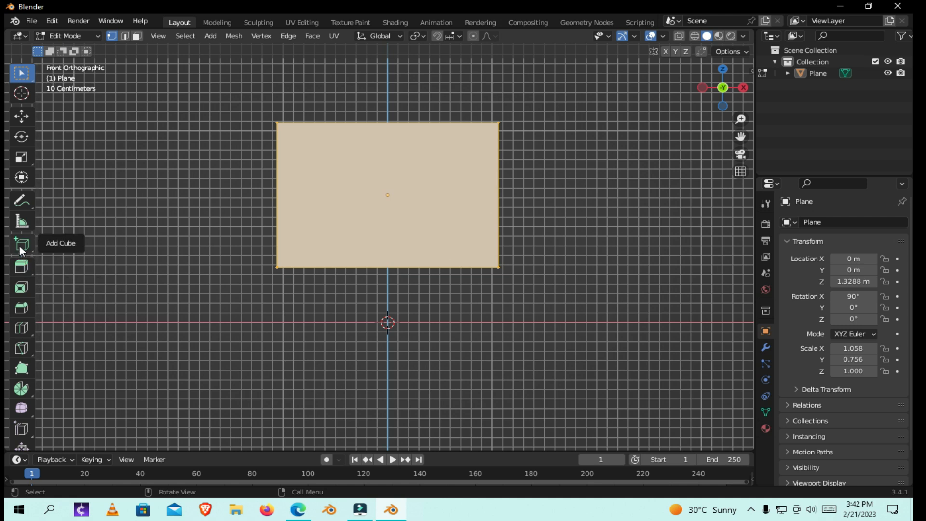
left_click(25, 333)
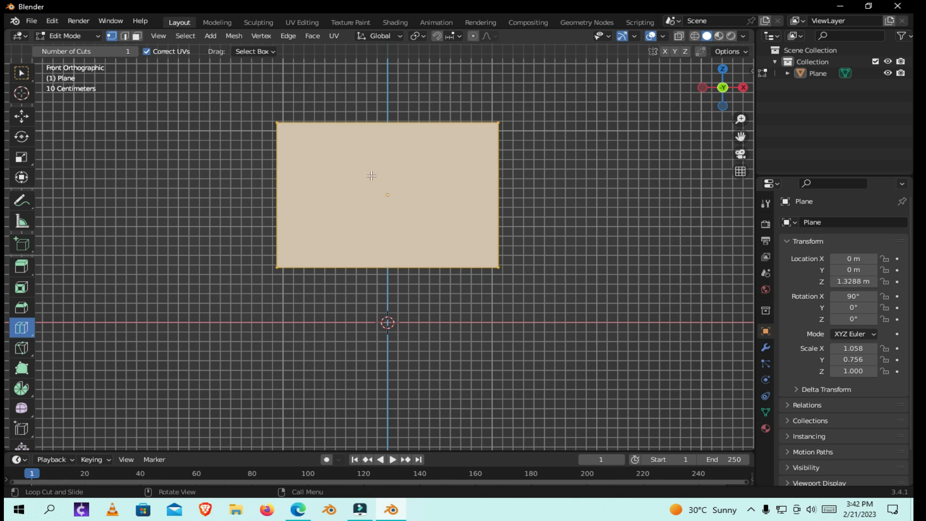
left_click(295, 195)
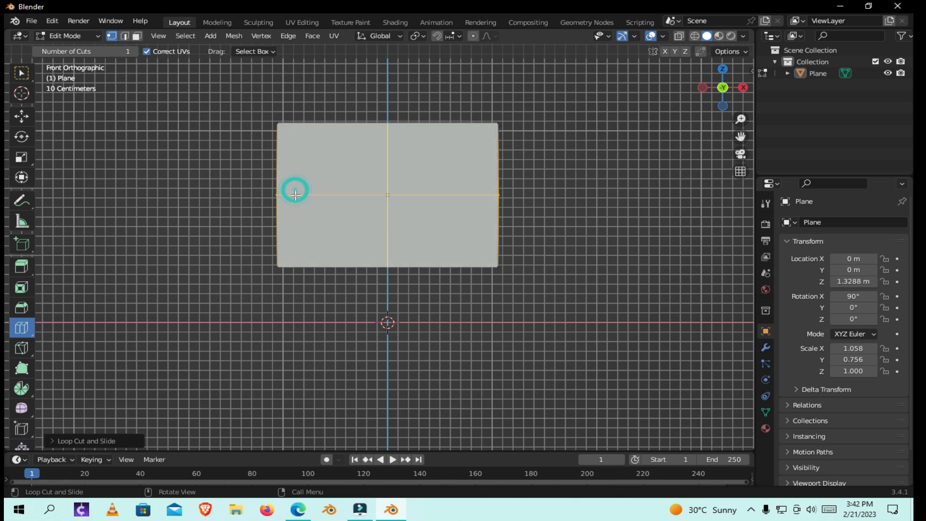
left_click(54, 441)
left_click(175, 335)
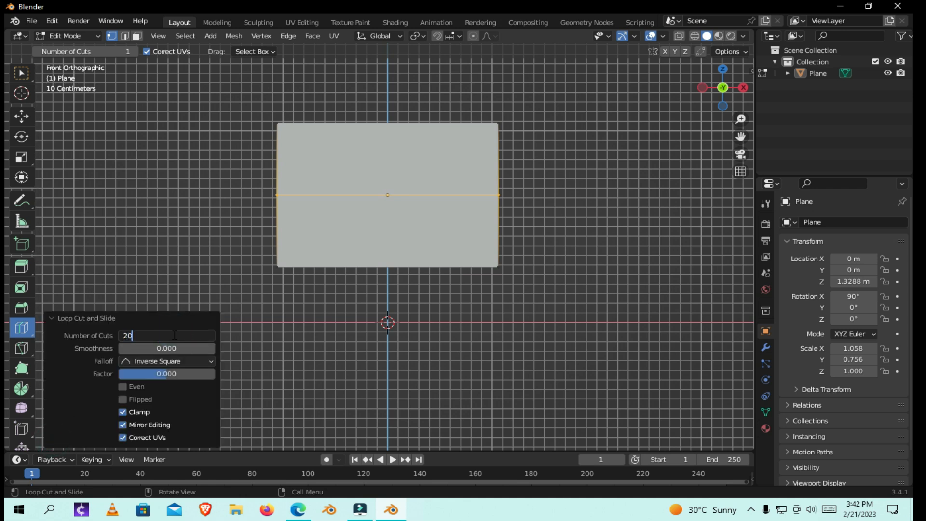
key("Return")
Add a vertical Loop Cut across the plane with 20 cuts to complete the grid.
left_click(388, 223)
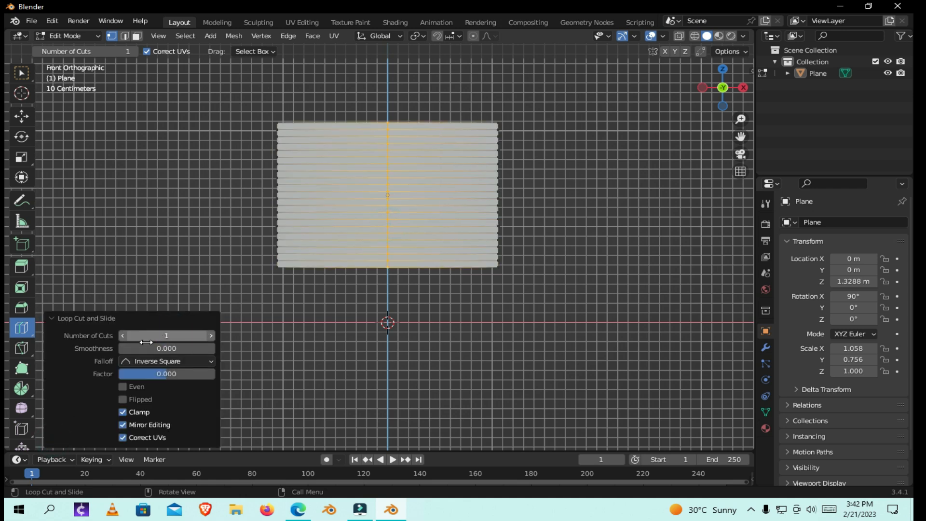
left_click(154, 334)
type("20")
key("Return")
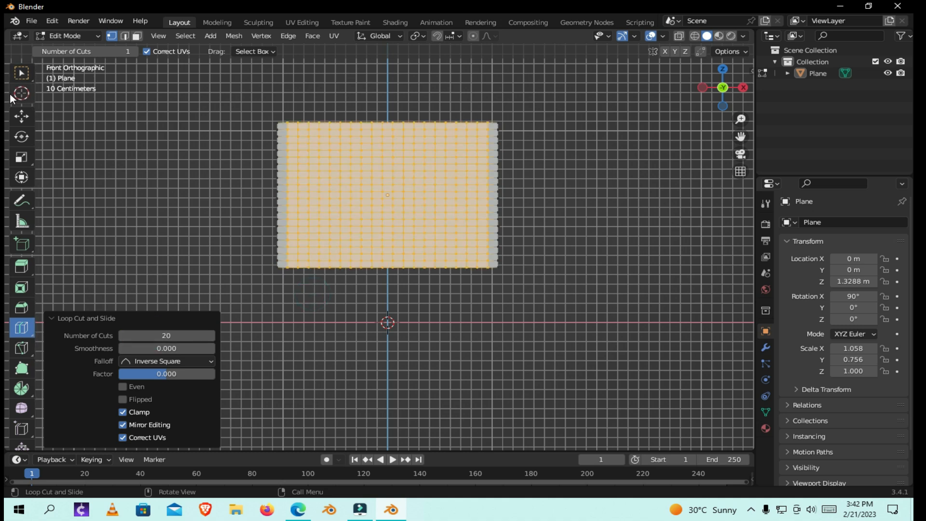
Select the two vertex columns at the plane's left edge and assign them to a new vertex group.
left_click(24, 75)
left_click(263, 96)
left_click_drag(263, 107, 292, 294)
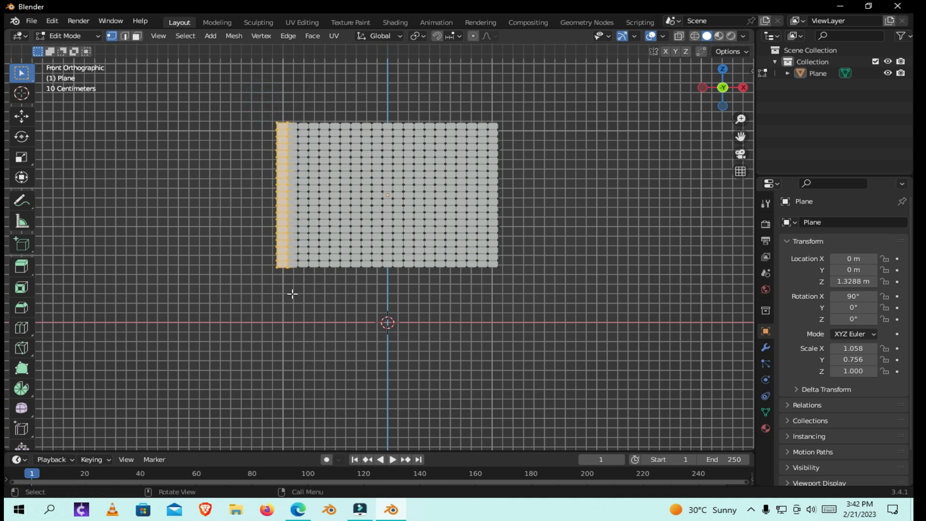
left_click(767, 396)
left_click(766, 380)
left_click(767, 363)
left_click(767, 347)
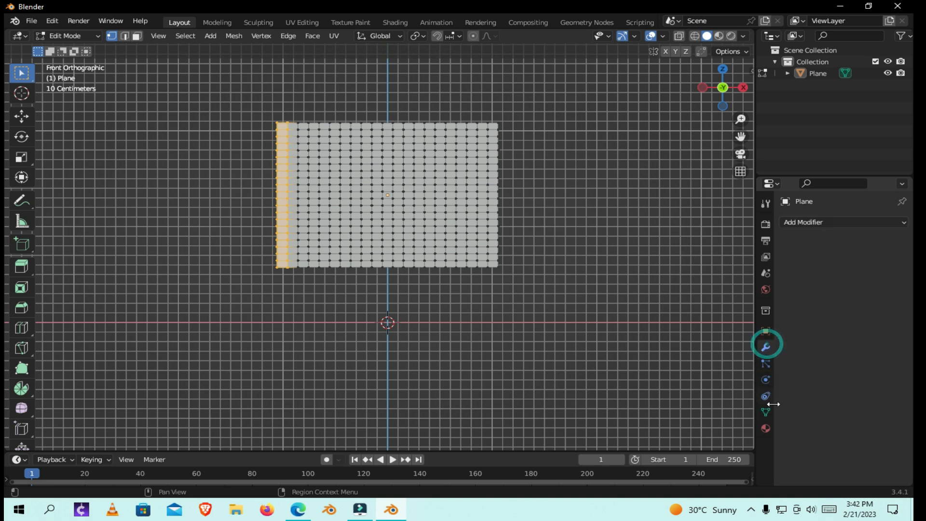
left_click(767, 413)
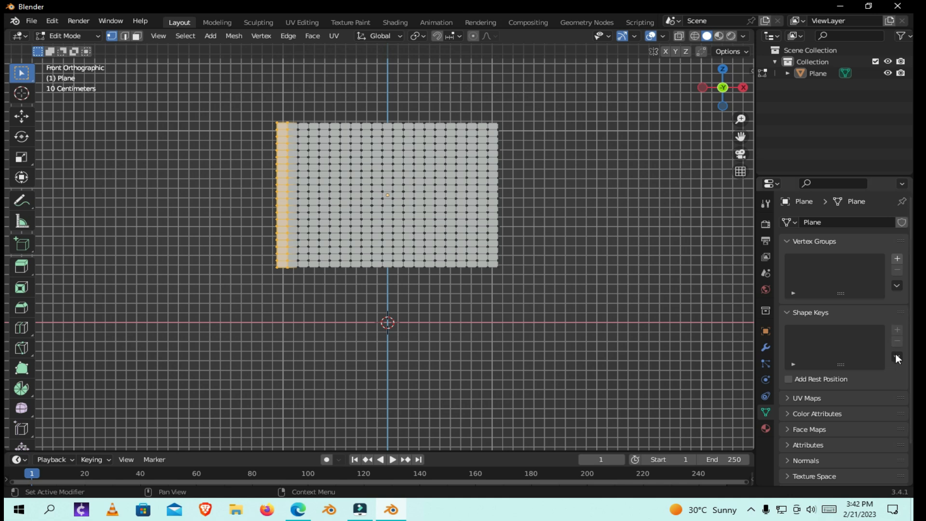
left_click(897, 258)
left_click(799, 330)
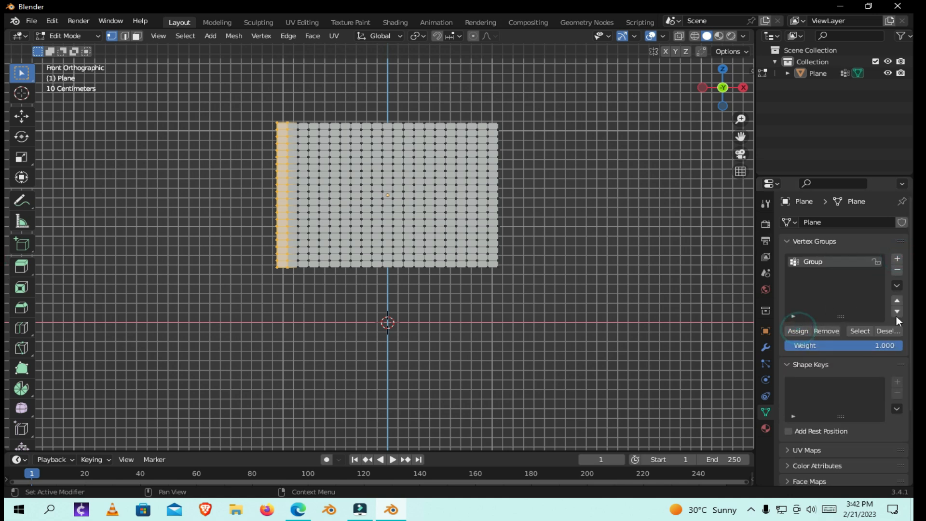
left_click_drag(911, 313, 911, 403)
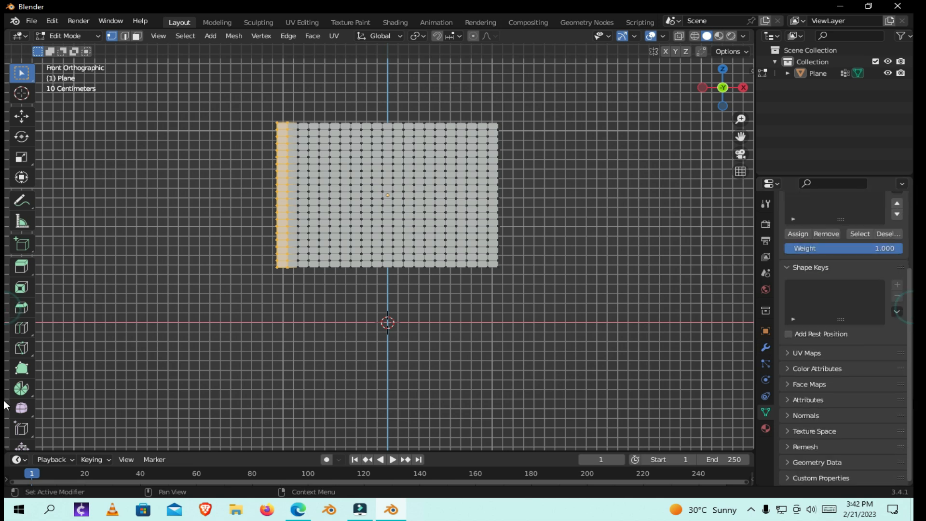
left_click_drag(911, 351, 911, 279)
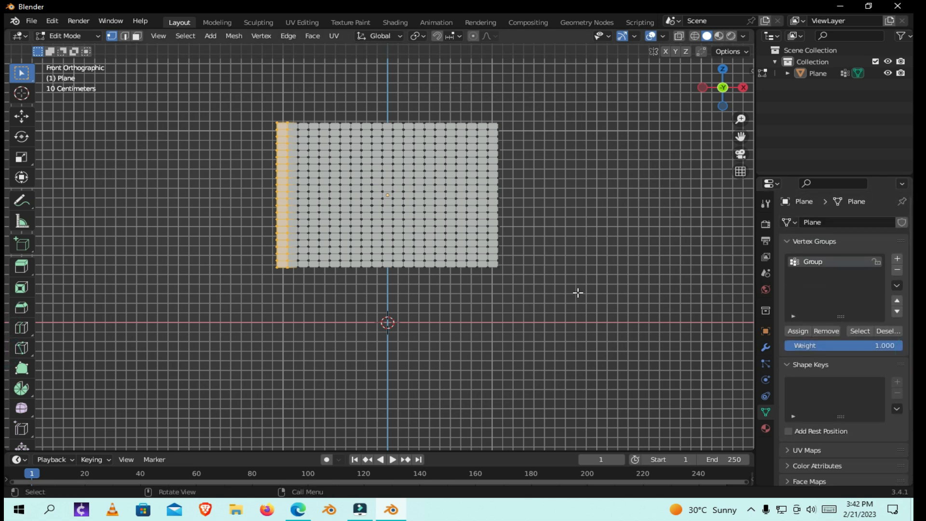
Return to Object Mode, select the plane and add Cloth physics to it.
key("Tab")
scroll(313, 239, "up", 1)
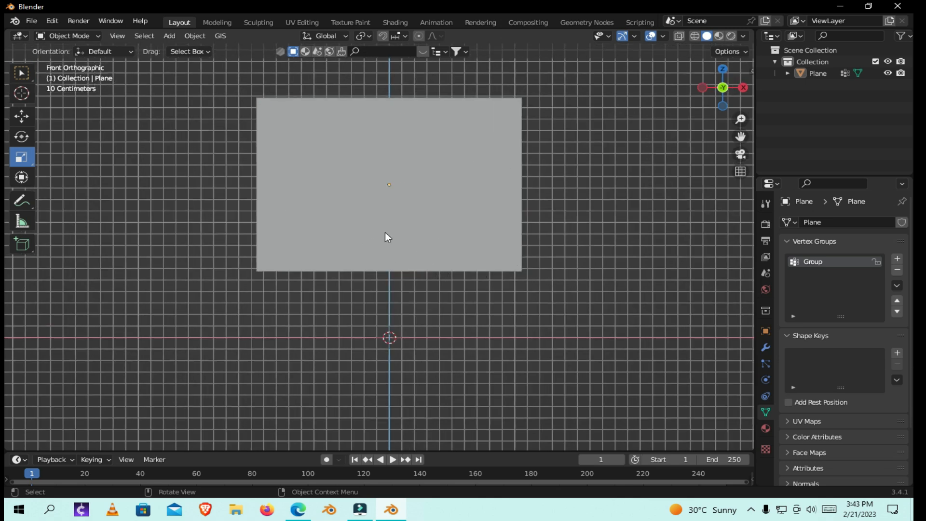
left_click(473, 201)
scroll(472, 201, "up", 2)
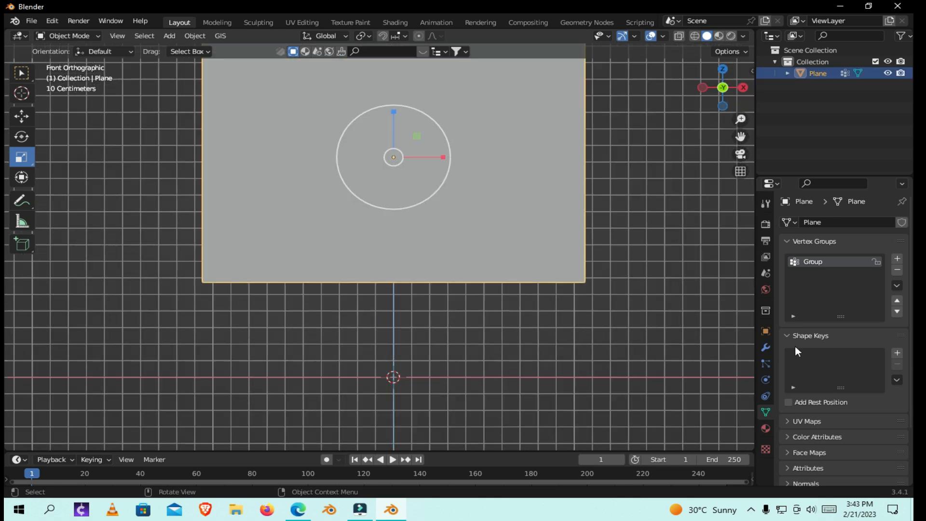
left_click(760, 347)
left_click(767, 365)
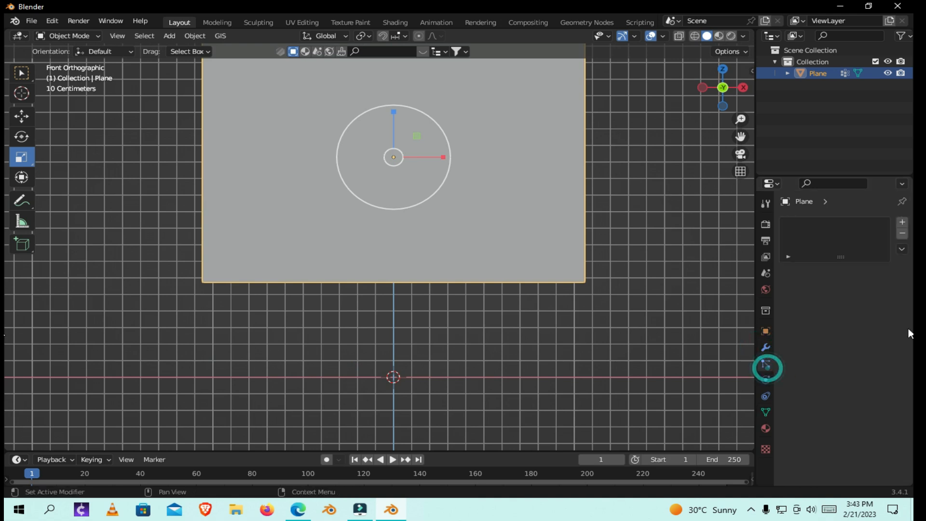
left_click(766, 380)
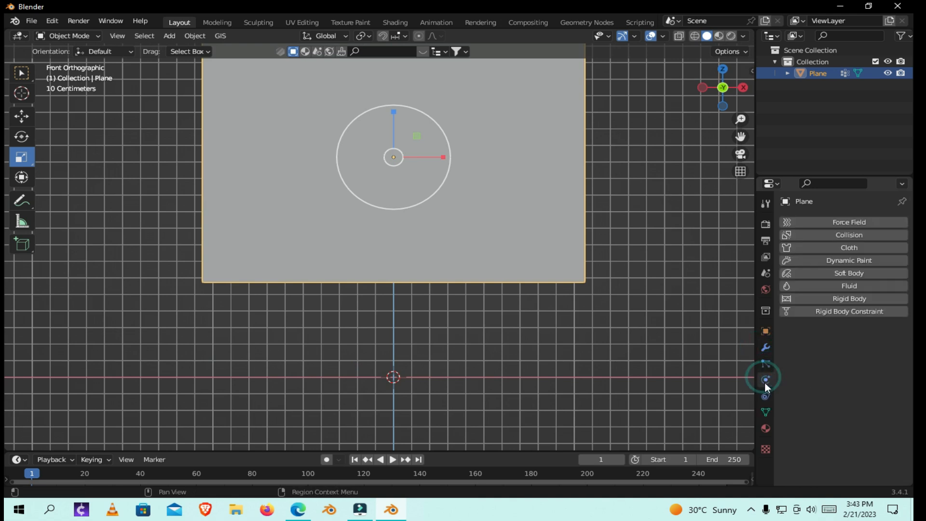
left_click_drag(742, 136, 755, 168)
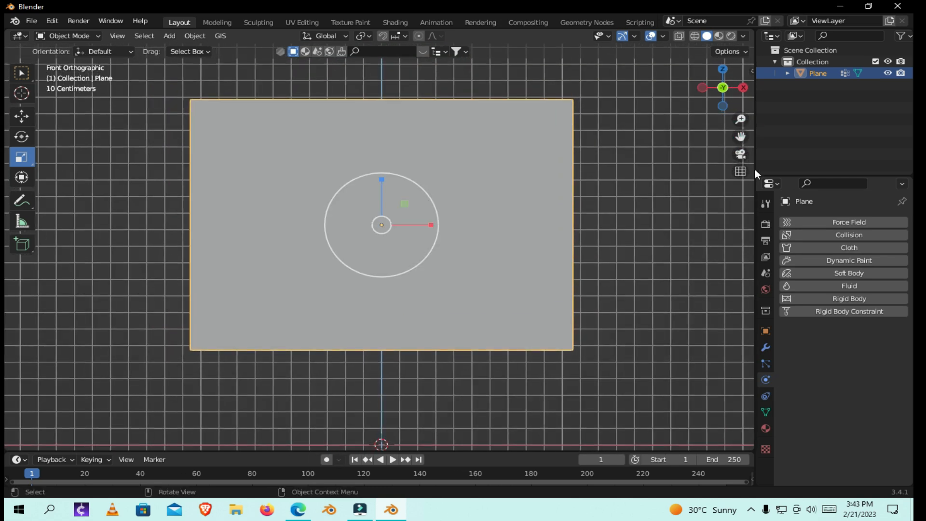
left_click(852, 248)
Set the cloth's Pin Group to the vertex group named Group in the Shape settings.
left_click_drag(910, 289, 910, 440)
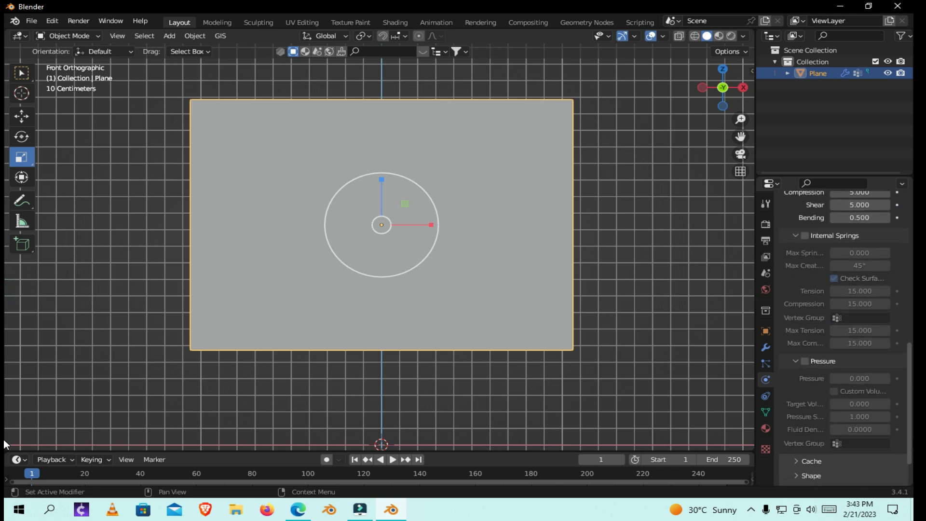
mouse_move(911, 415)
left_mouse_down()
mouse_move(911, 292)
mouse_move(911, 462)
left_mouse_up()
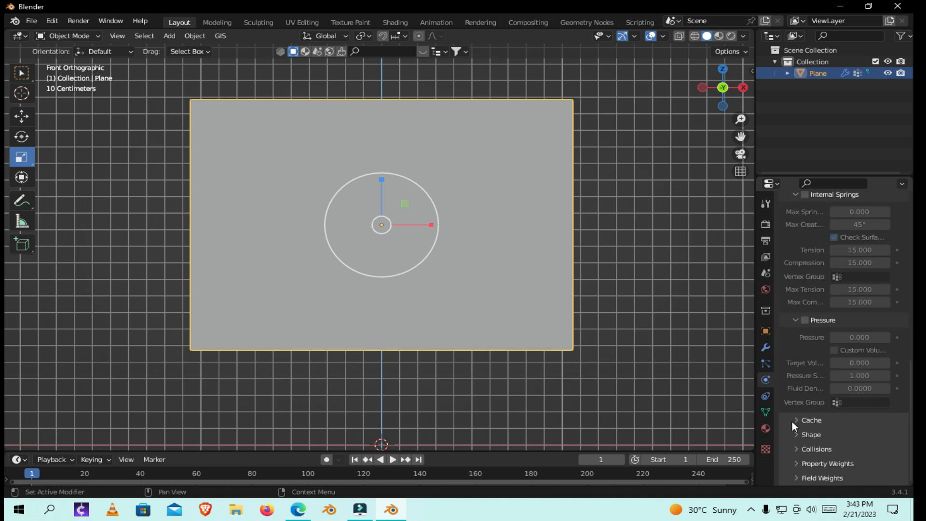
left_click(796, 435)
scroll(840, 386, "down", 4)
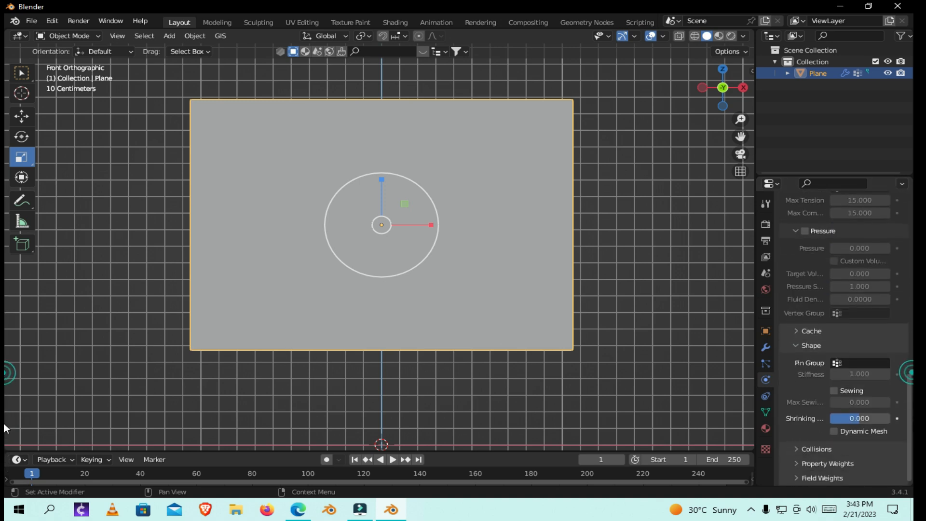
left_click(837, 362)
left_click(785, 381)
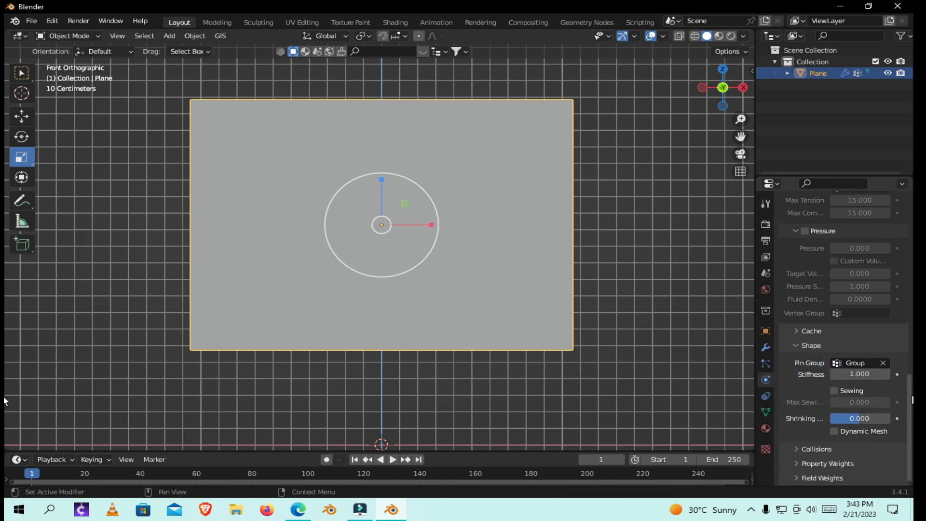
Turn on Self Collisions in the cloth's Collisions settings.
left_click(798, 449)
scroll(848, 373, "down", 5)
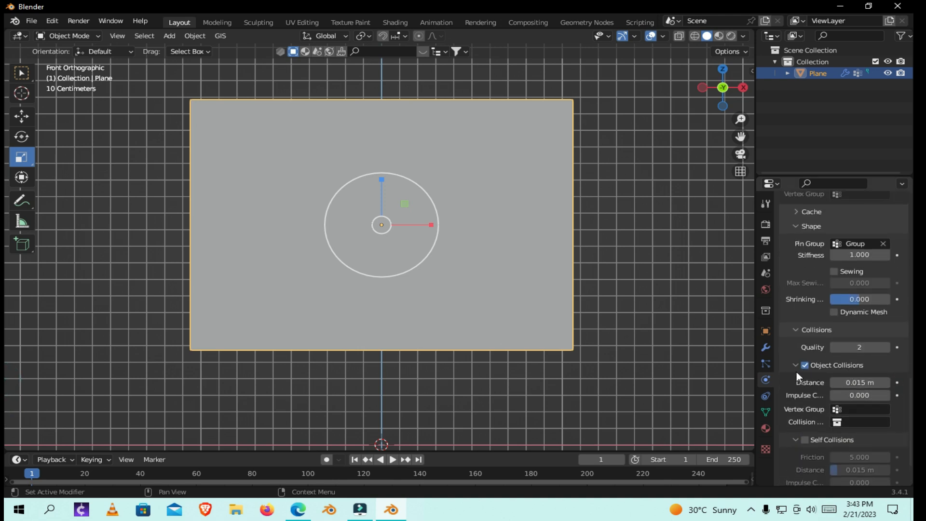
scroll(826, 432, "up", 1)
left_click(804, 463)
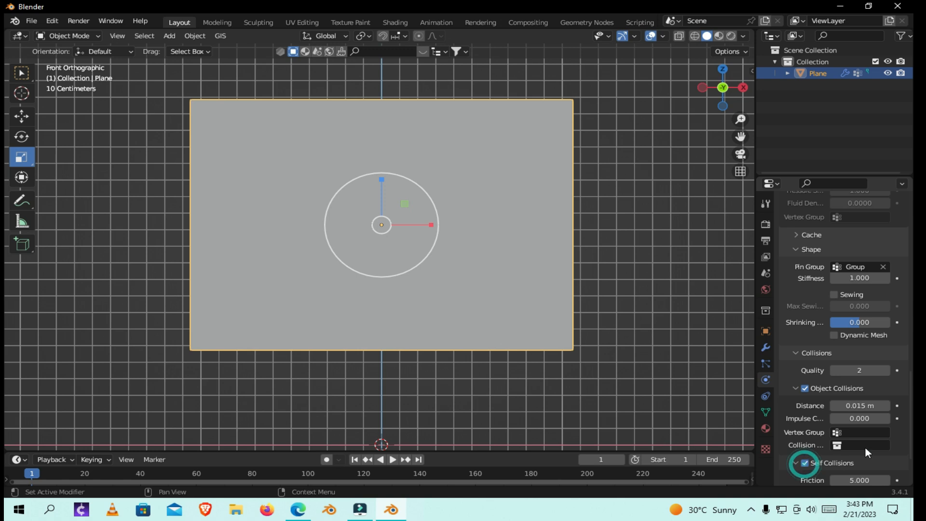
scroll(844, 338, "up", 3)
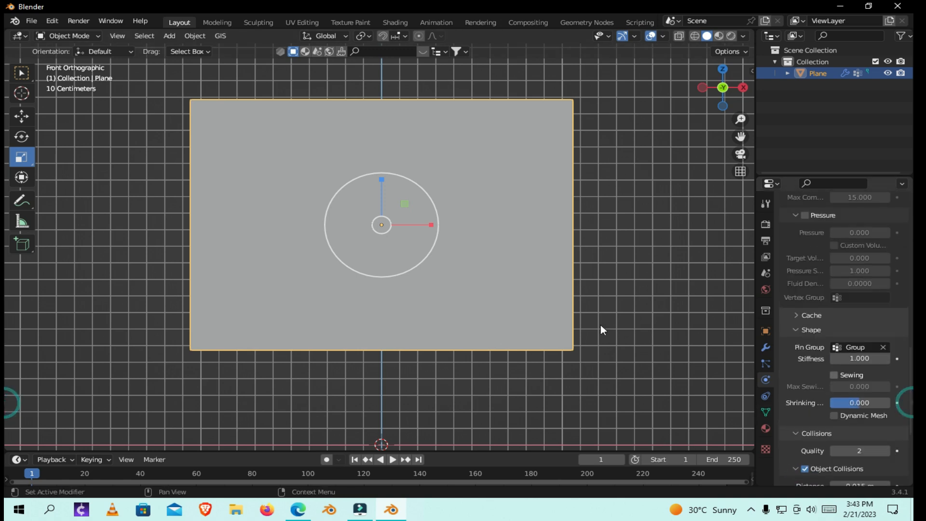
Play the cloth simulation to watch the plane fall from its pinned edge, and pause it partway.
left_click(634, 278)
key("space")
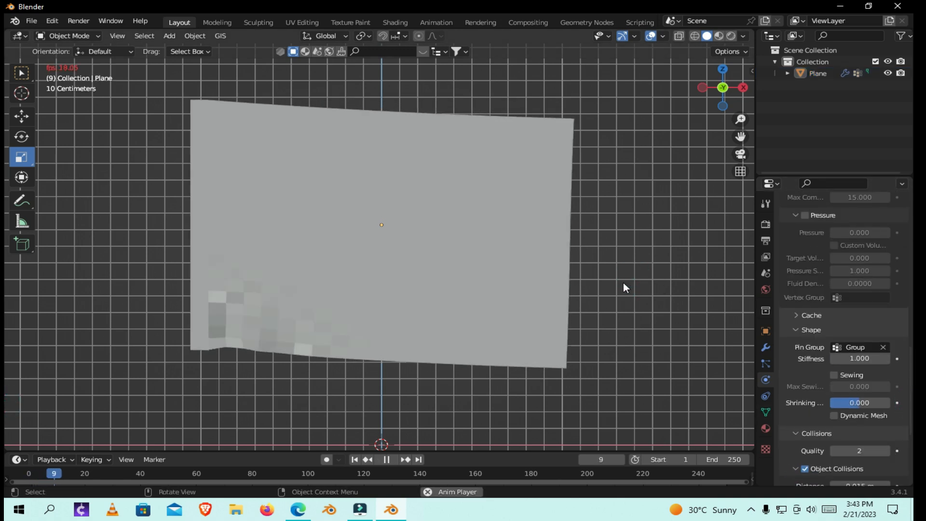
key("space")
Try to apply Shade Smooth to the draped cloth, briefly playing the simulation after each attempt.
right_click(347, 273)
left_click(351, 276)
right_click(332, 251)
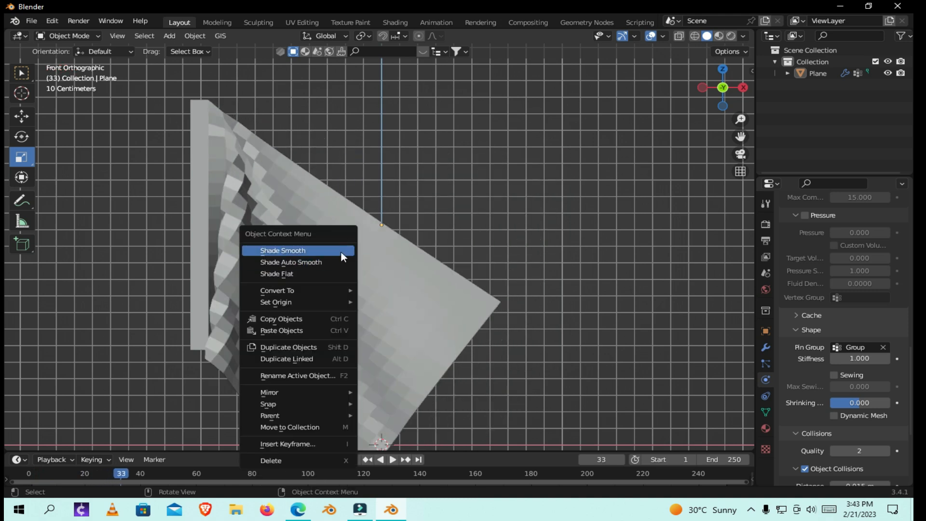
left_click(341, 252)
key("space")
key("space")
right_click(267, 306)
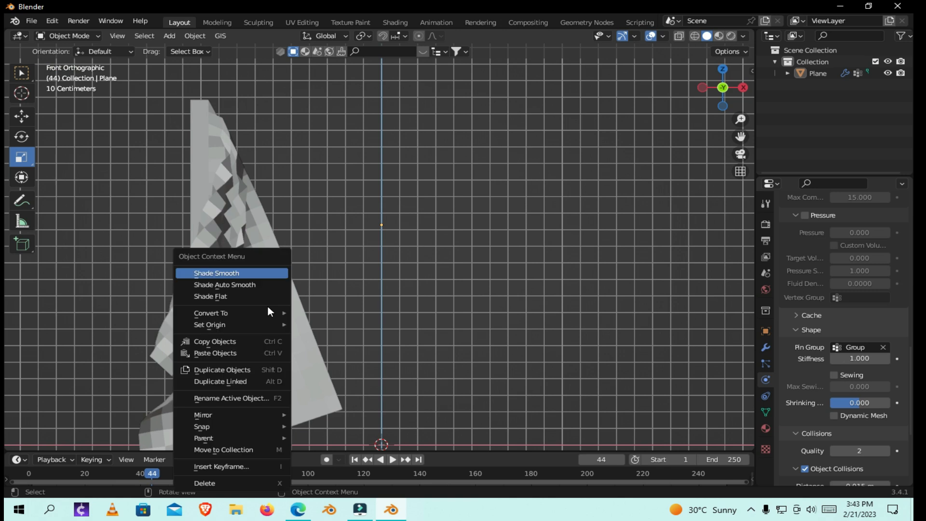
left_click(260, 274)
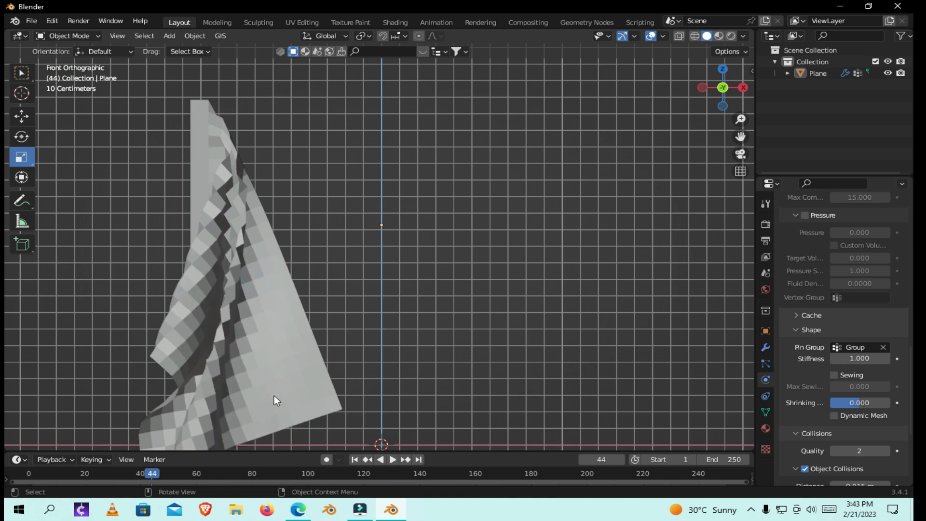
key("space")
key("space")
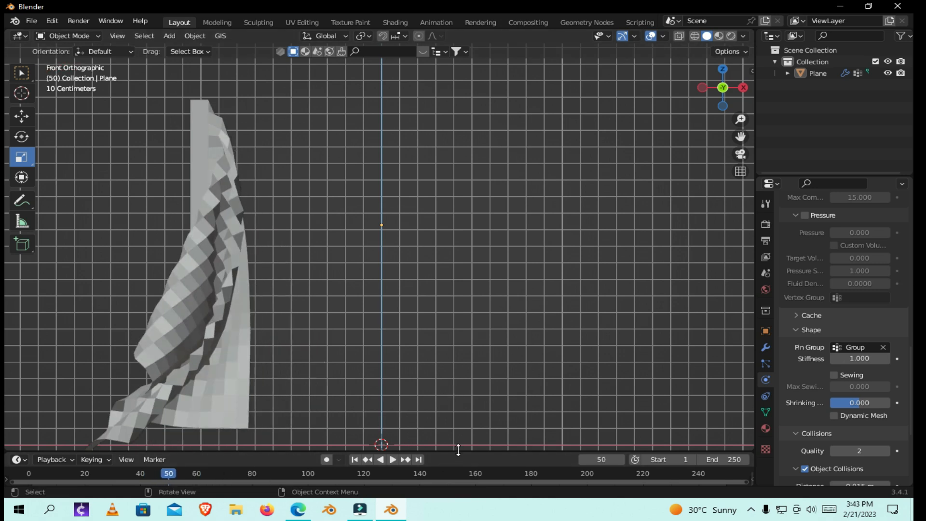
Enlarge the timeline area and rewind the animation to frame 0.
left_click_drag(458, 449, 458, 404)
left_click_drag(175, 420, 22, 430)
scroll(742, 136, "down", 3)
mouse_move(741, 136)
left_mouse_down()
mouse_move(750, 125)
mouse_move(742, 133)
left_mouse_up()
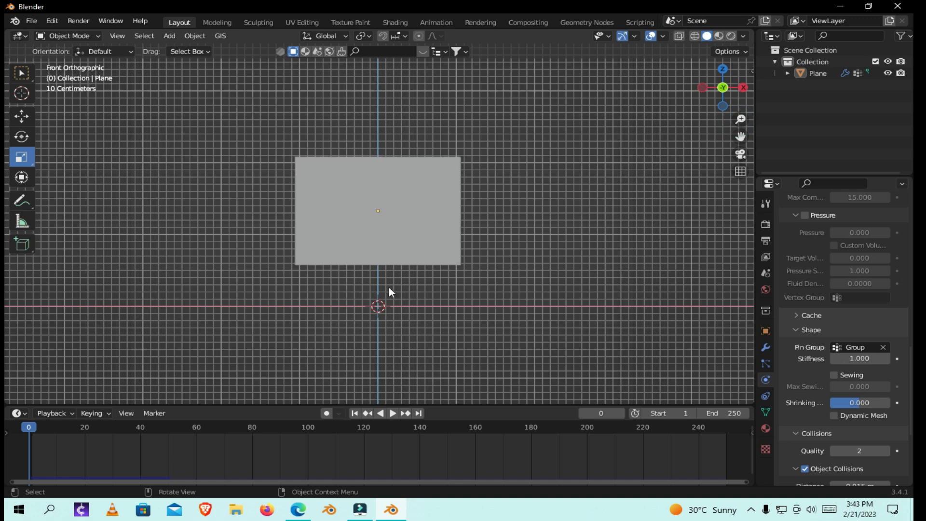
Deselect the plane and add a cylinder mesh at the world origin.
left_click(415, 205)
left_click_drag(723, 89, 726, 101)
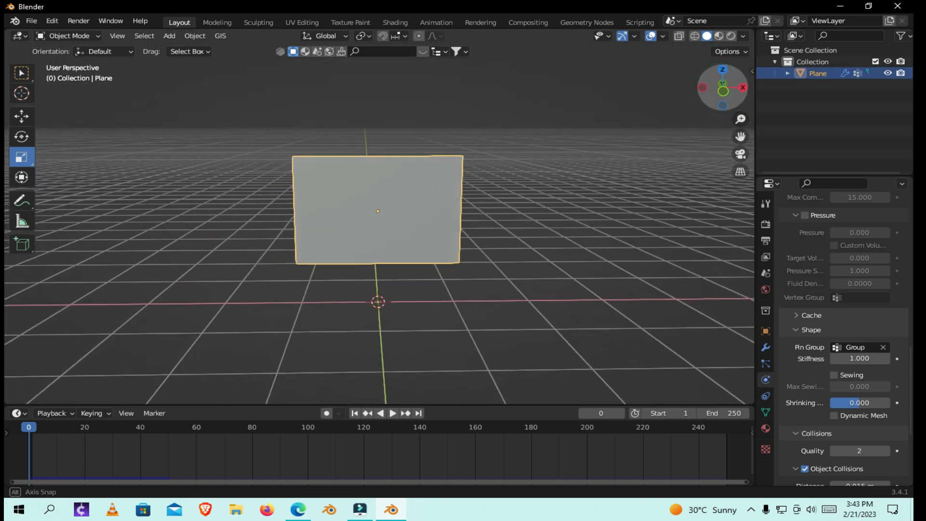
left_click(652, 229)
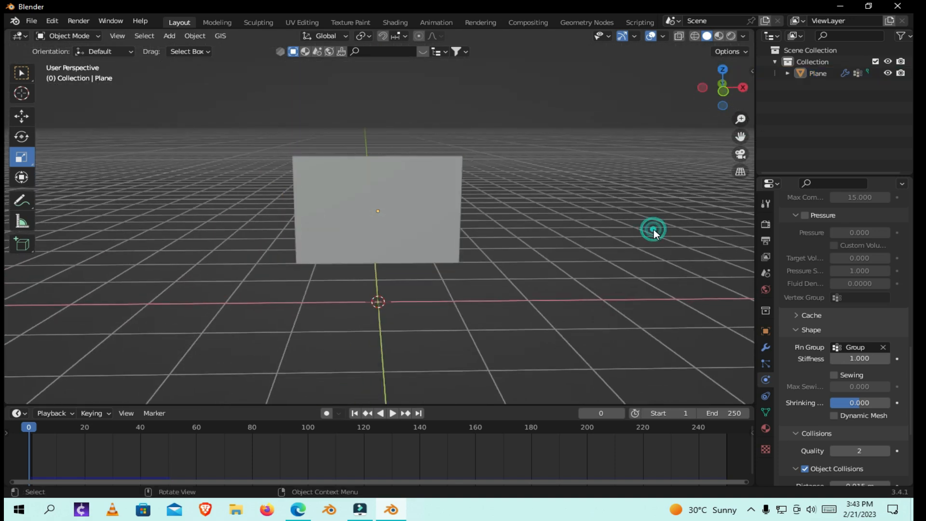
key("shift+a")
mouse_move(653, 230)
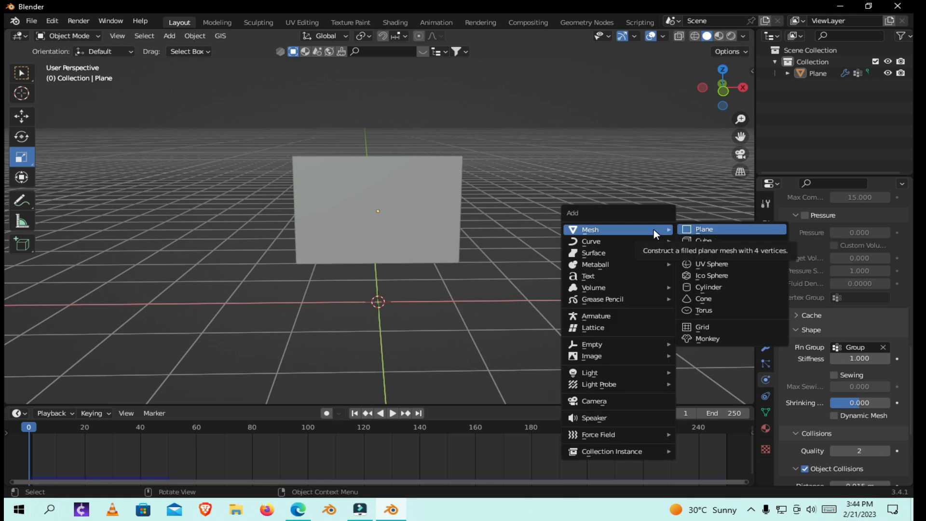
key("Down")
key("Down")
key("Down")
key("Down")
key("Down")
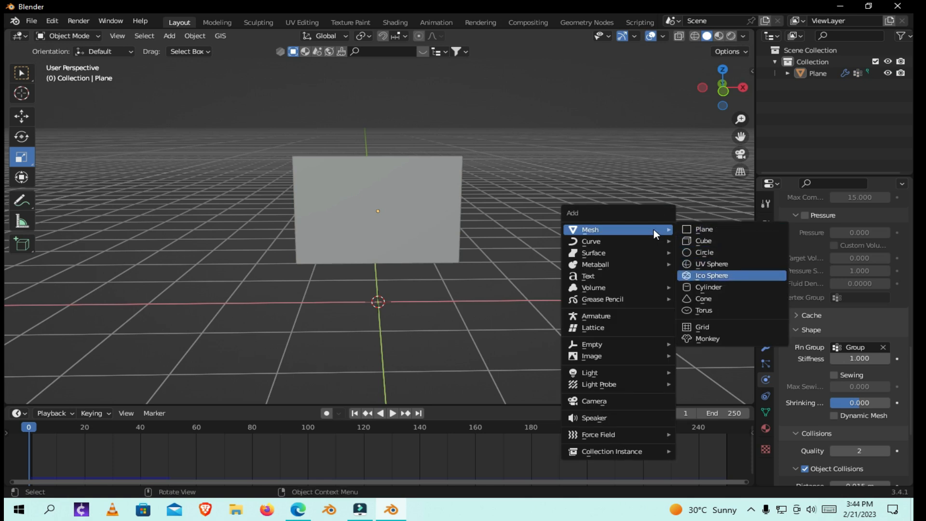
key("Return")
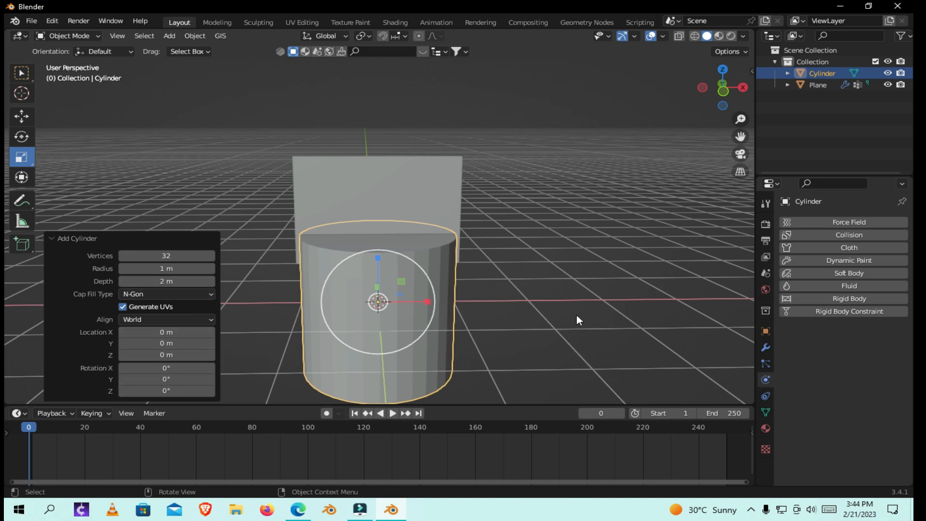
Set the cylinder's Y scale to 0.05 in its object Transform settings.
left_click(765, 332)
left_click(848, 359)
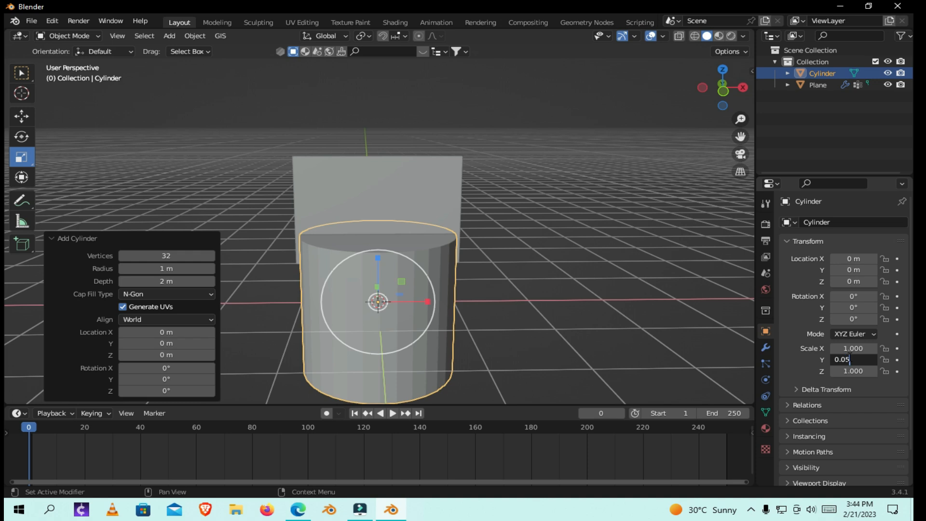
key("Return")
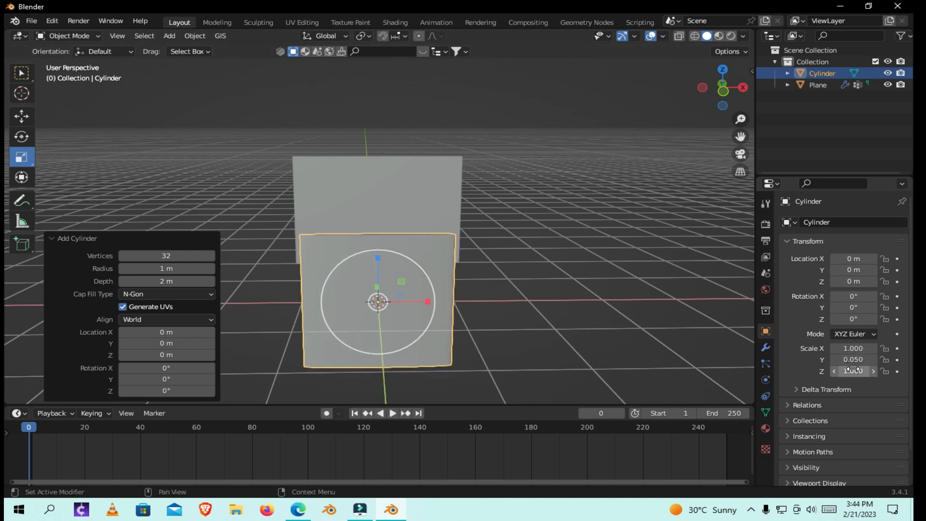
Try a Z scale of 0.05 on the cylinder and undo it.
left_click(853, 371)
type("0.05")
key("Return")
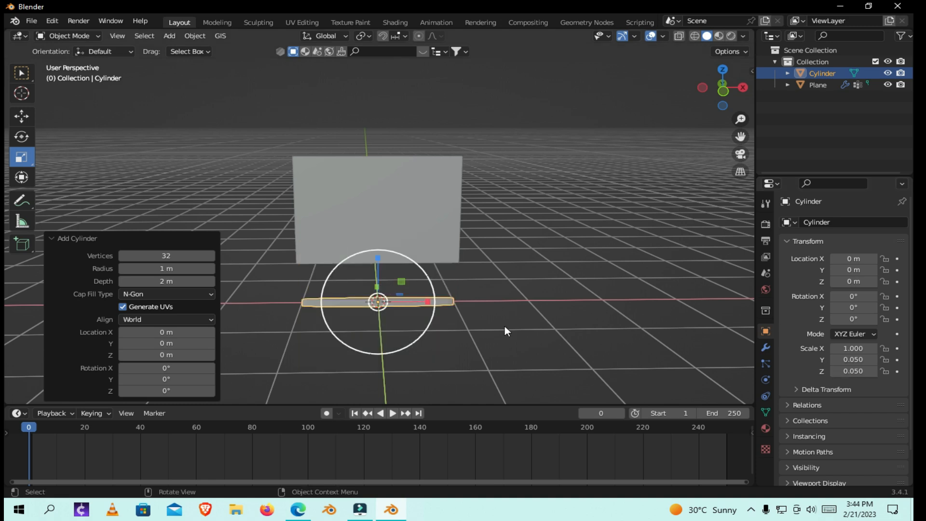
left_click(852, 371)
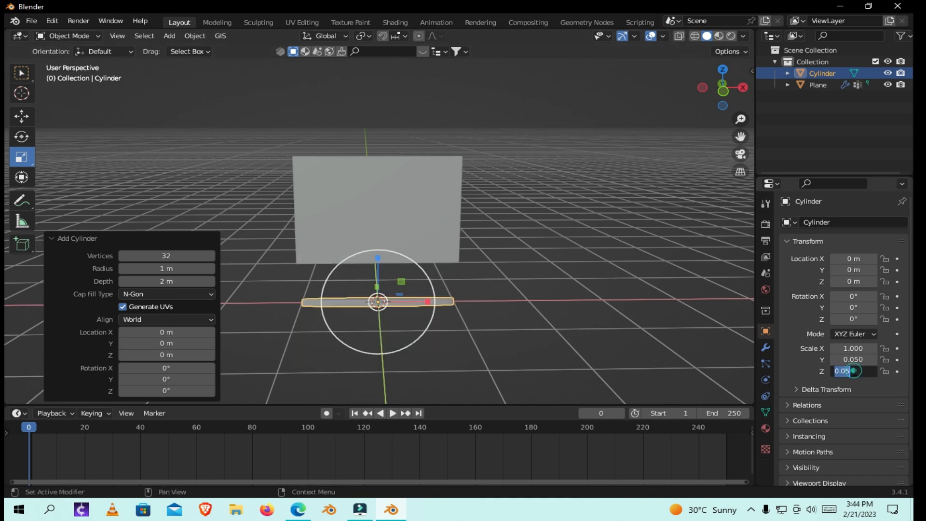
left_click(801, 366)
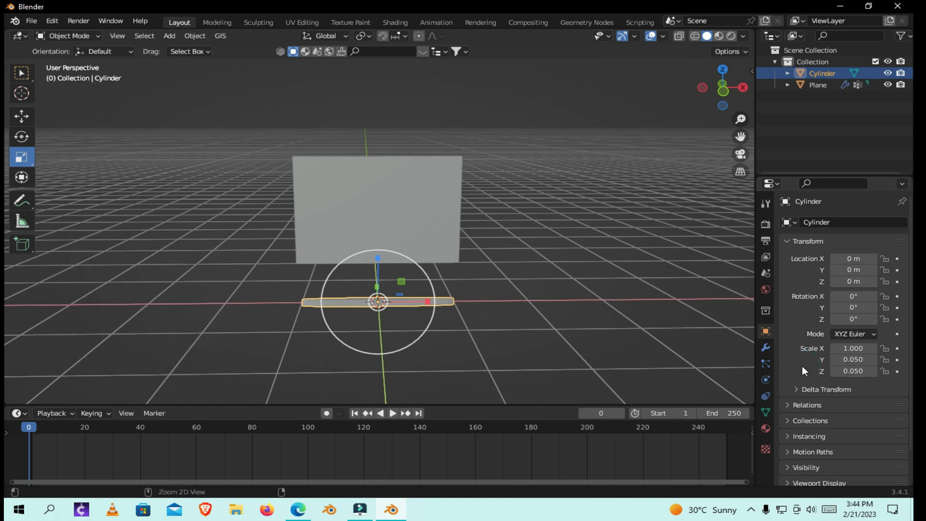
key("ctrl+z")
Set the cylinder's X scale to 0.05 to form a thin vertical pole.
left_click(852, 348)
type("0.0")
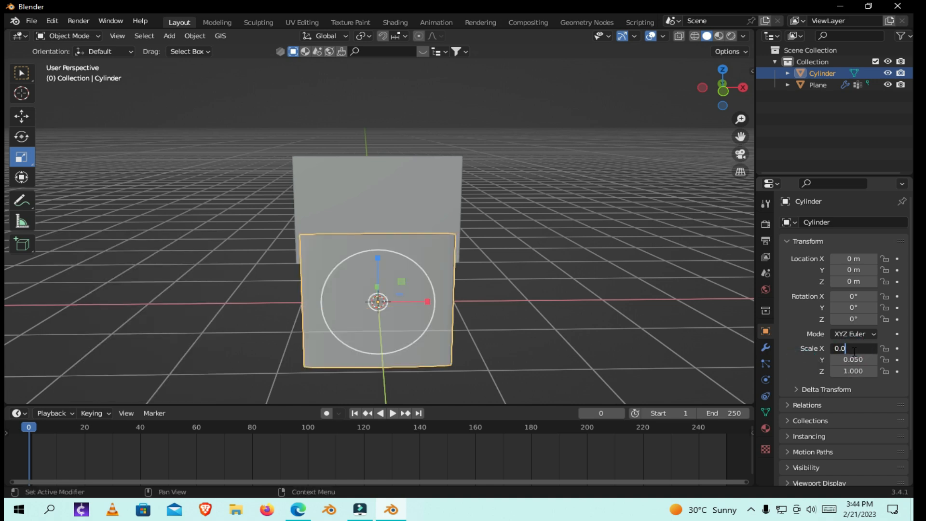
type("5")
key("Return")
left_click(555, 253)
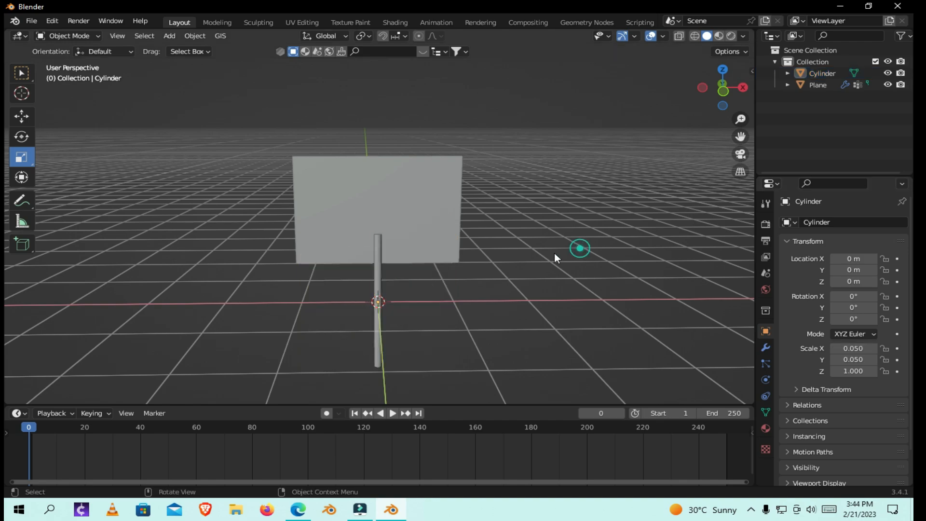
Move the pole to the plane's left edge, at about X -0.94 m and Z 0.93 m.
left_click_drag(693, 77, 716, 93)
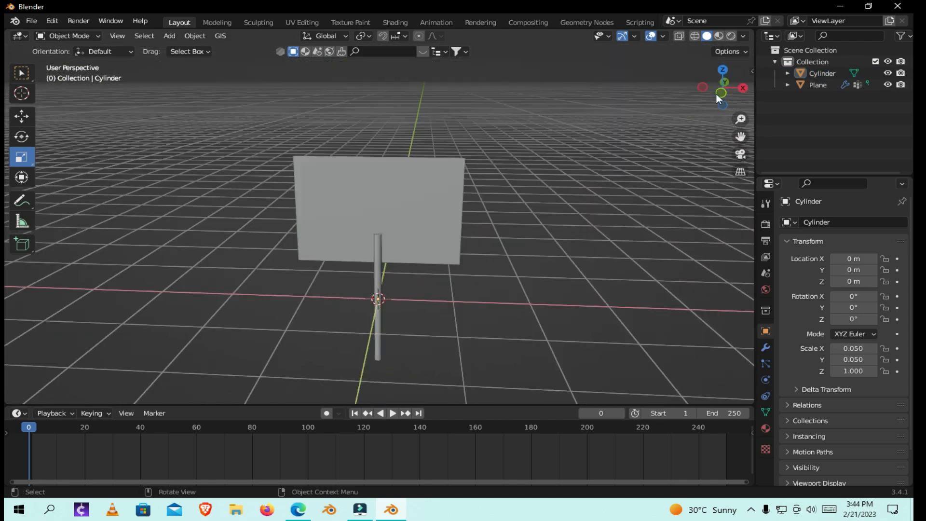
left_click(378, 270)
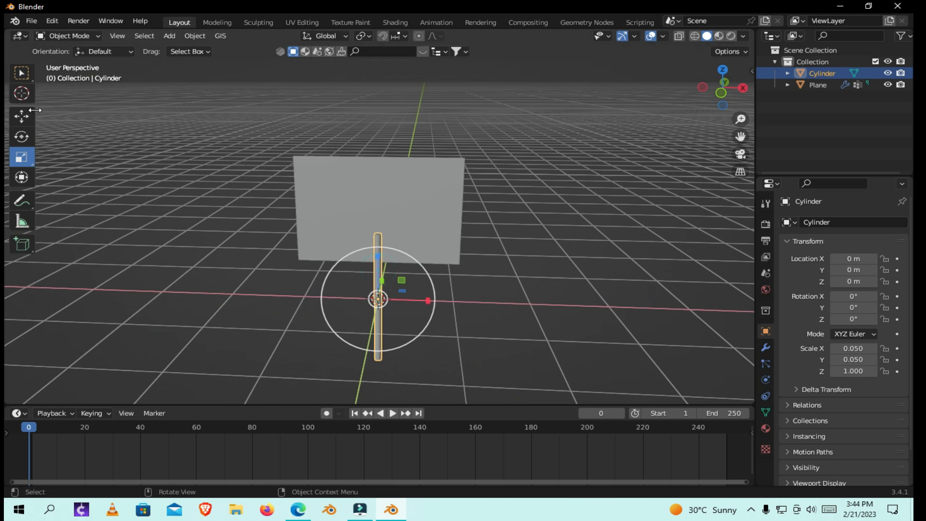
left_click(21, 116)
left_click_drag(417, 295, 348, 297)
left_click_drag(306, 265, 305, 205)
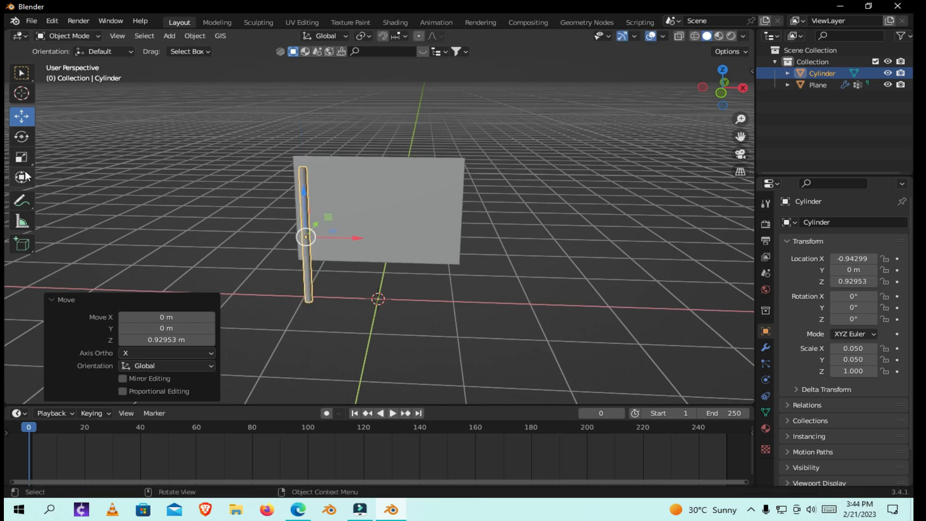
Stretch the pole to a Z scale of about 1.56 and raise it until its base rests on the ground line.
left_click(21, 157)
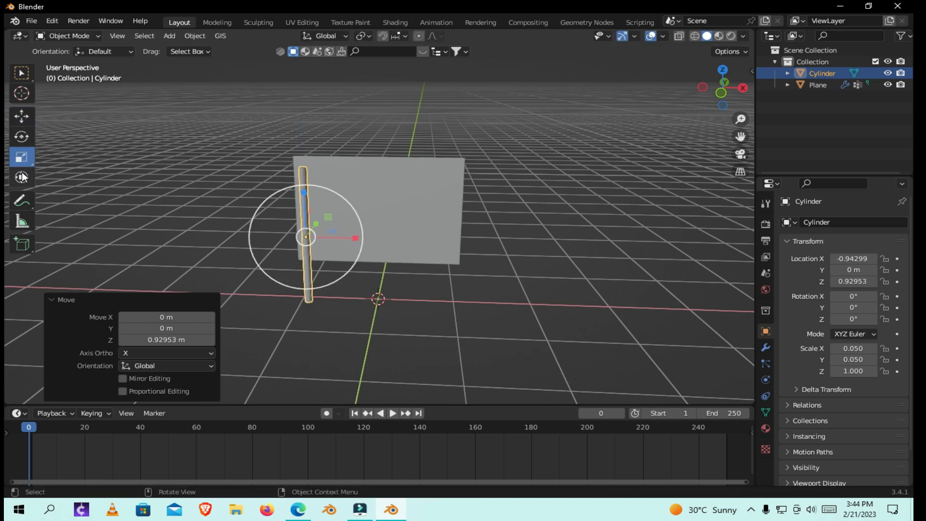
left_click_drag(305, 201, 302, 182)
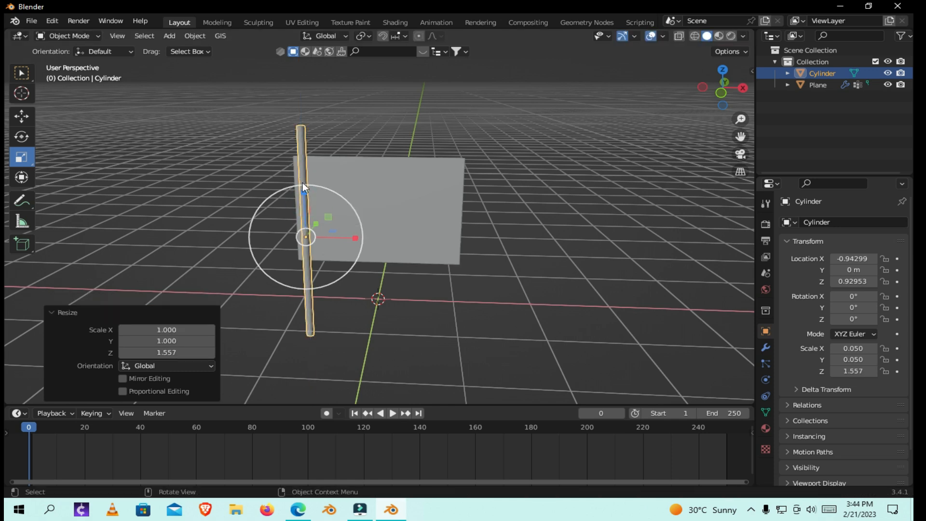
left_click(21, 114)
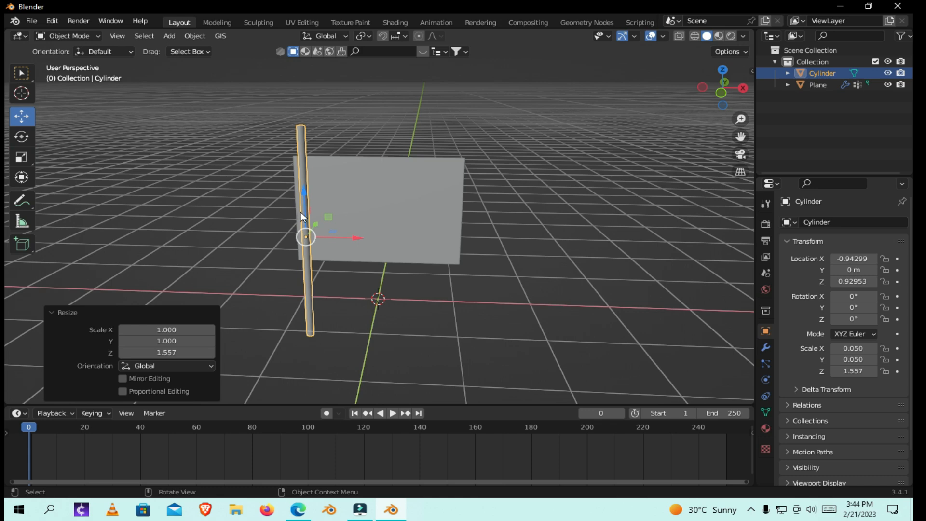
left_click_drag(300, 218, 300, 190)
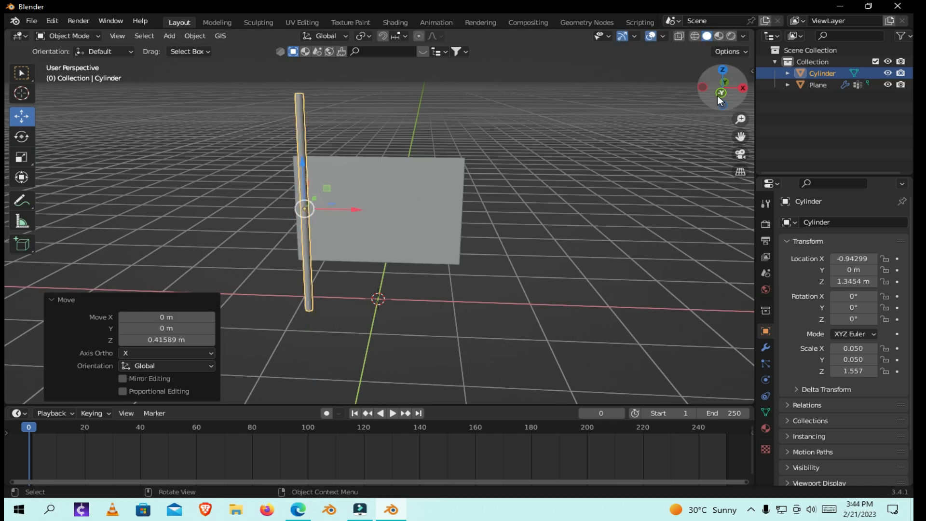
left_click(717, 94)
left_click_drag(272, 160, 271, 142)
Move the plane against the pole's upper end, at about X 0.10 m and Z 2.35 m, and play the cloth simulation briefly.
left_click(288, 157)
left_click_drag(381, 180, 424, 103)
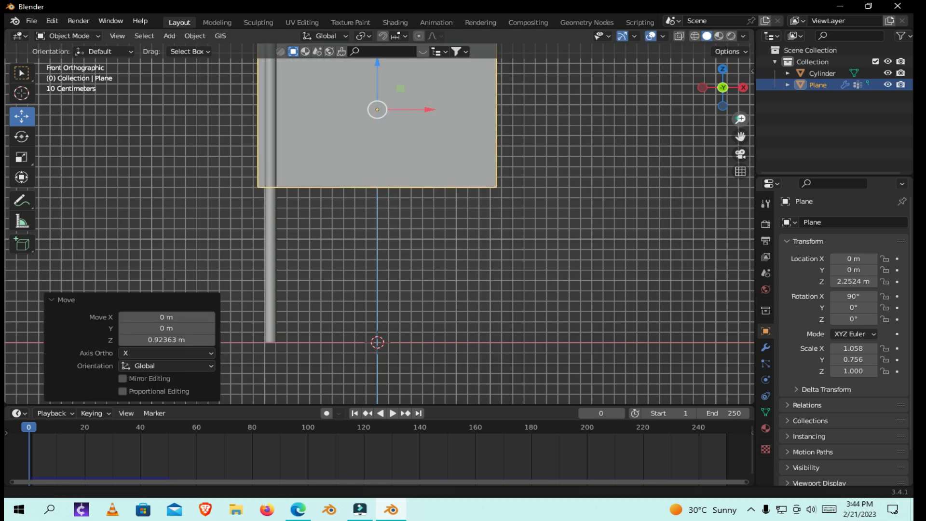
scroll(422, 139, "down", 3)
left_click_drag(378, 129, 378, 123)
left_click_drag(419, 144, 426, 144)
key("space")
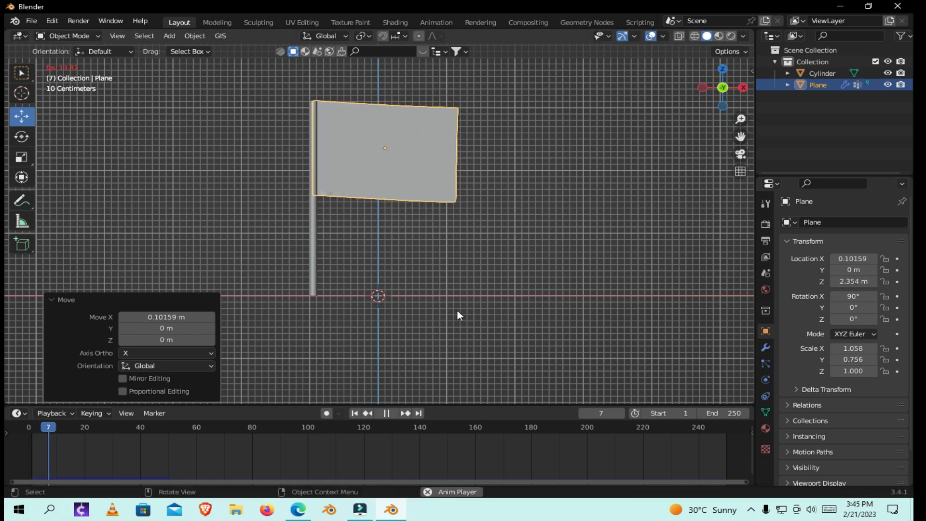
key("space")
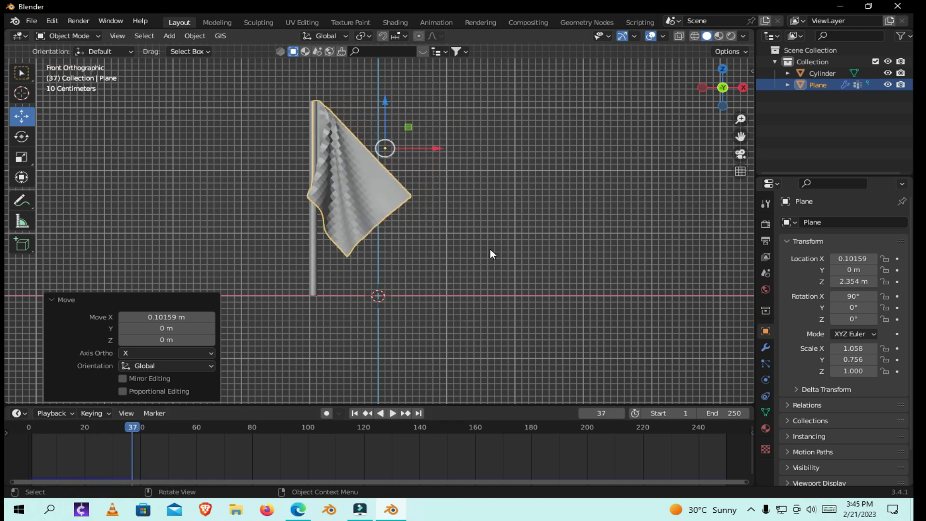
Select the pole and the flag together and move them along X until the pole stands near the world origin.
left_click_drag(311, 137, 354, 256)
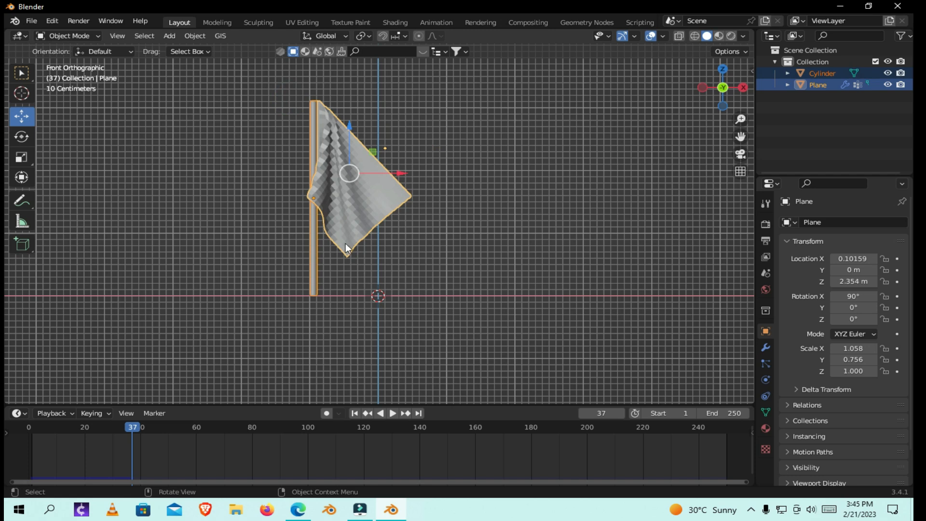
left_click_drag(382, 175, 449, 173)
left_click(537, 244)
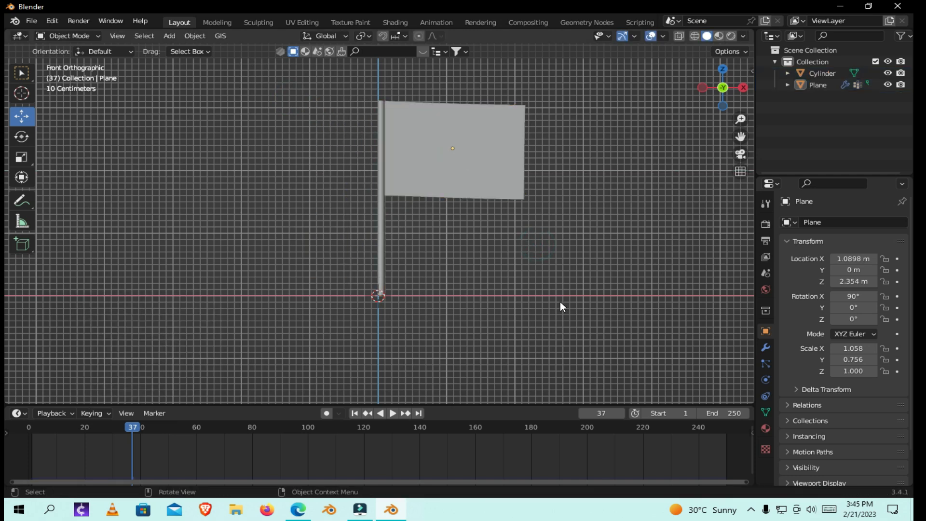
key("shift+s")
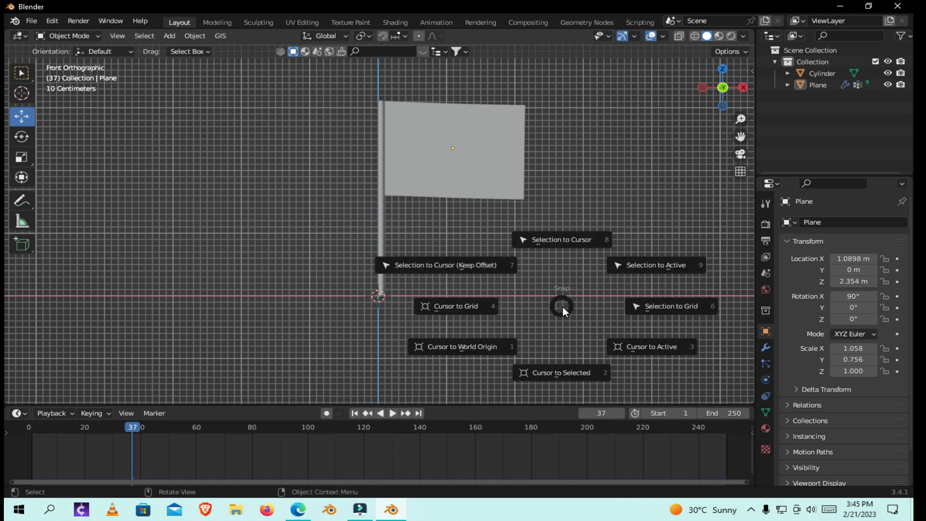
left_click(658, 180)
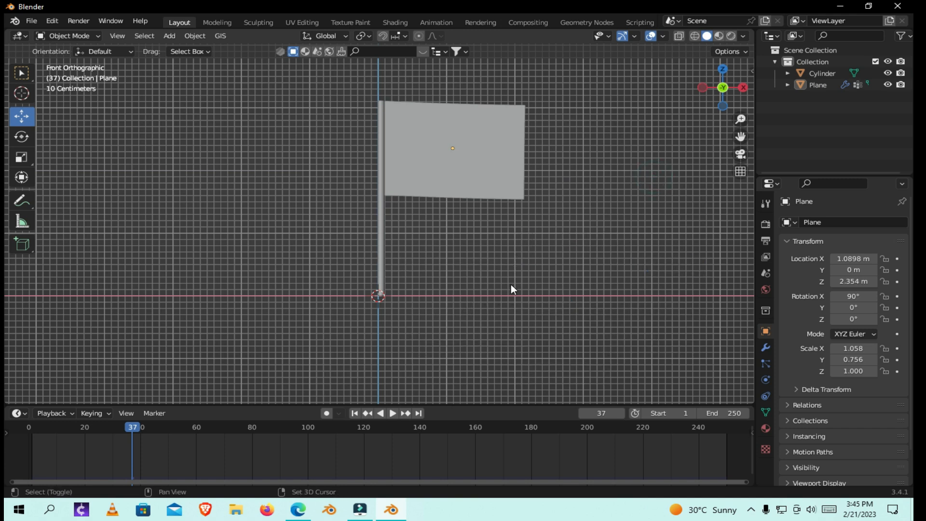
Add a Wind force field at the world origin.
key("shift+a")
mouse_move(511, 285)
key("Up")
key("Up")
key("Up")
key("Up")
key("Up")
key("Up")
key("Up")
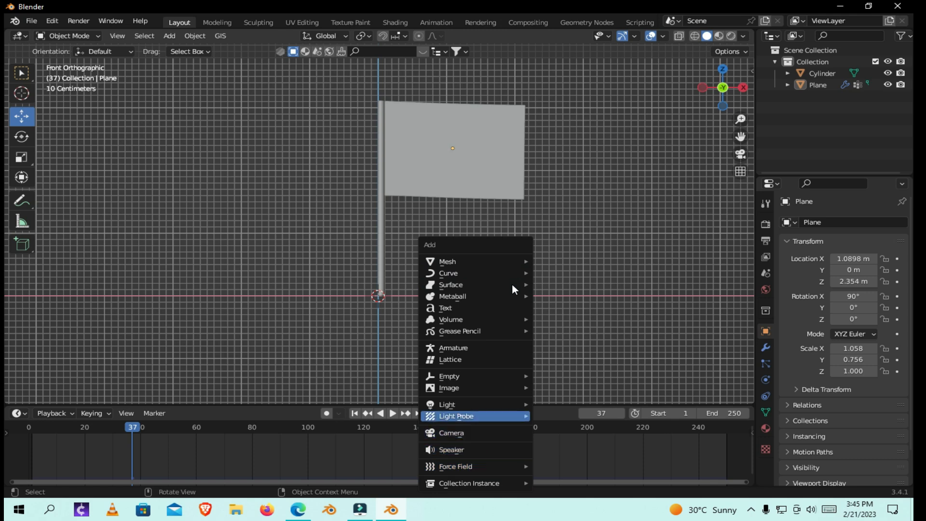
key("Up")
key("Up")
key("Up")
key("Up")
key("Up")
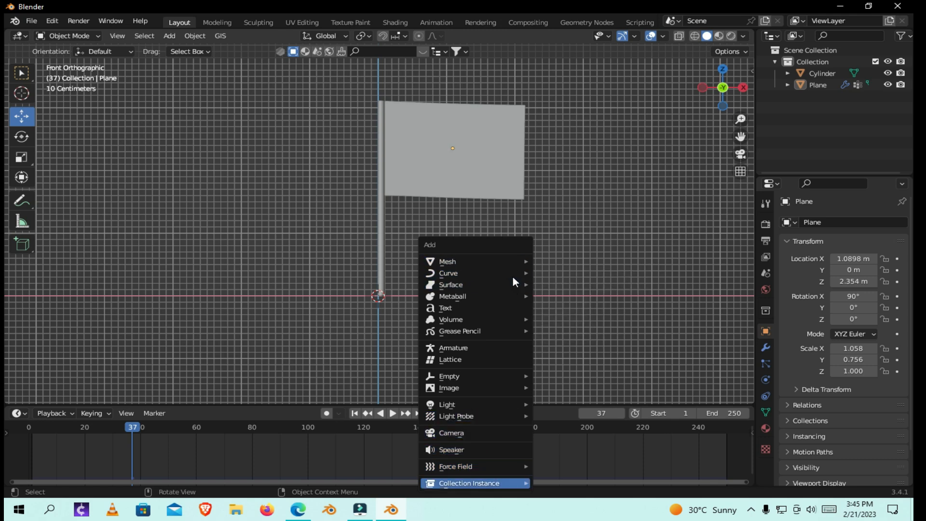
key("Down")
key("Right")
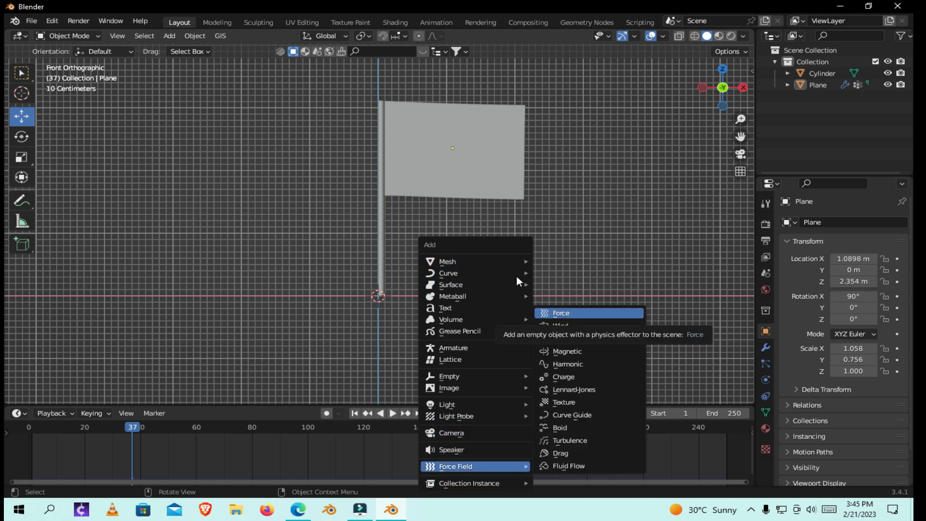
mouse_move(483, 466)
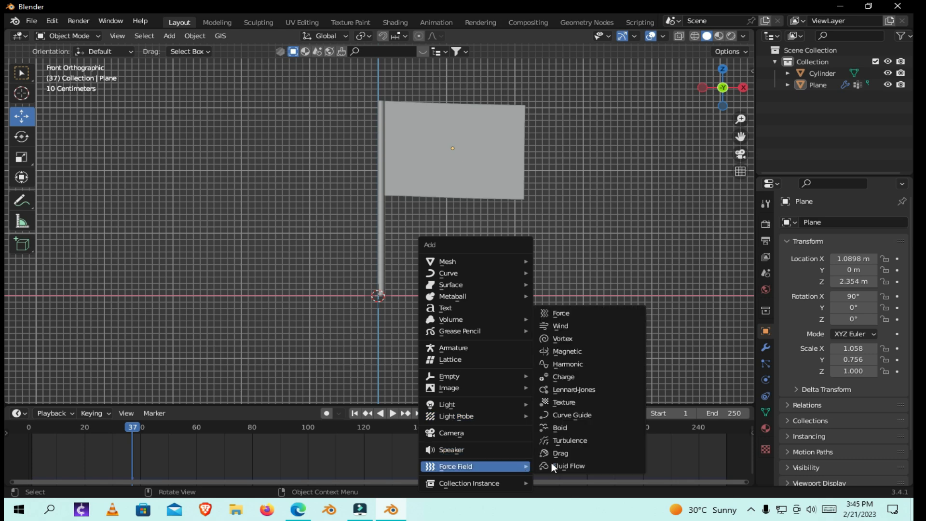
left_click(618, 324)
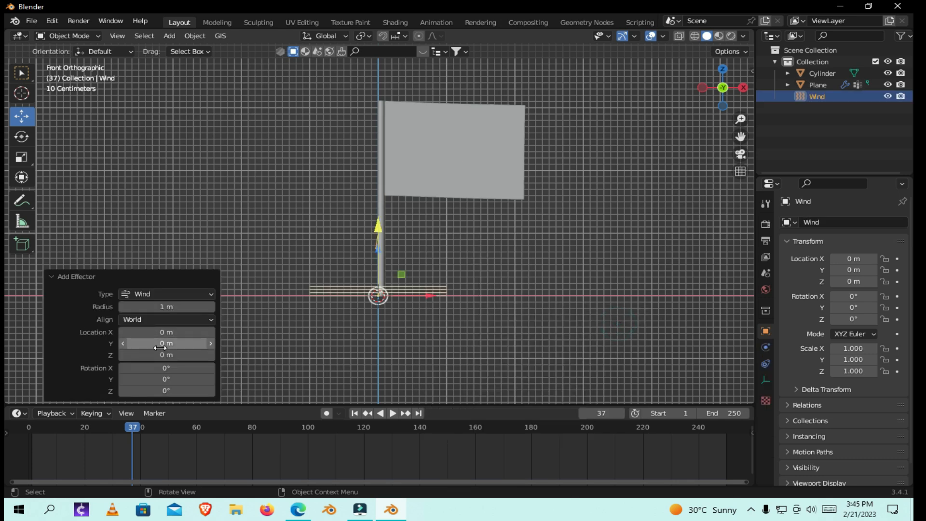
Rotate the wind 90° about X and 90° about Z so it blows along the flag.
left_click(166, 369)
type("9")
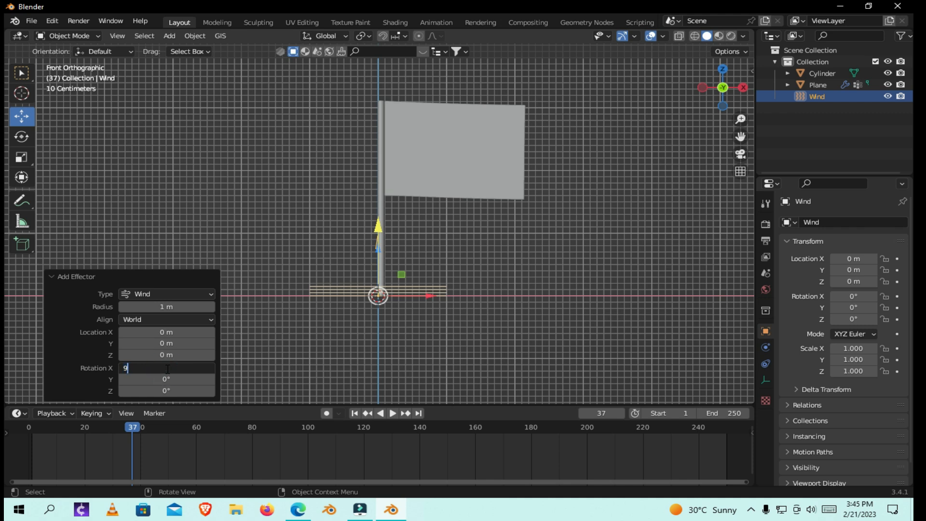
type("0")
key("Return")
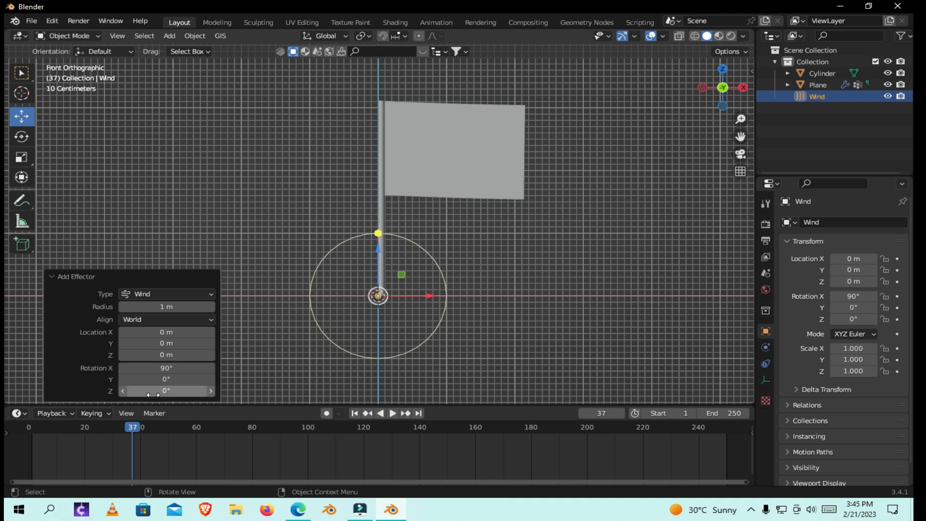
left_click(164, 391)
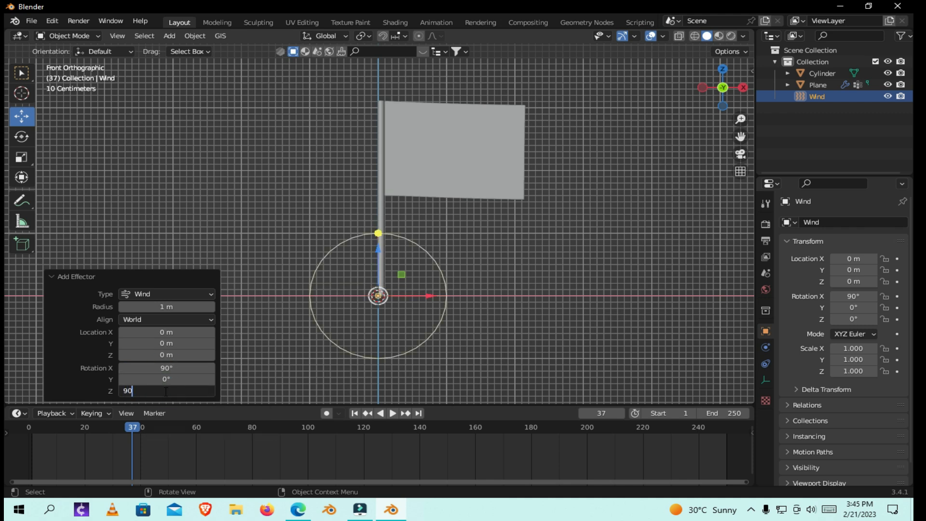
key("Return")
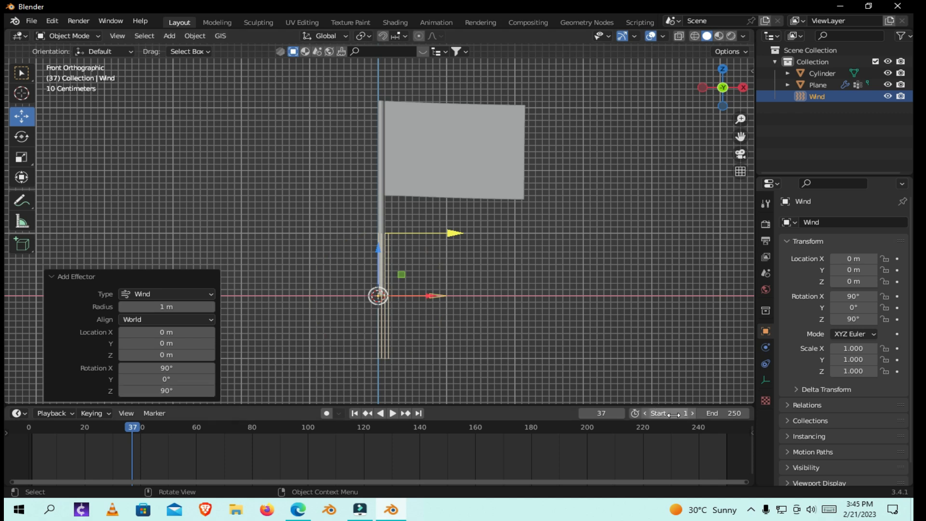
Set the wind force field's strength to 10000.
left_click(765, 380)
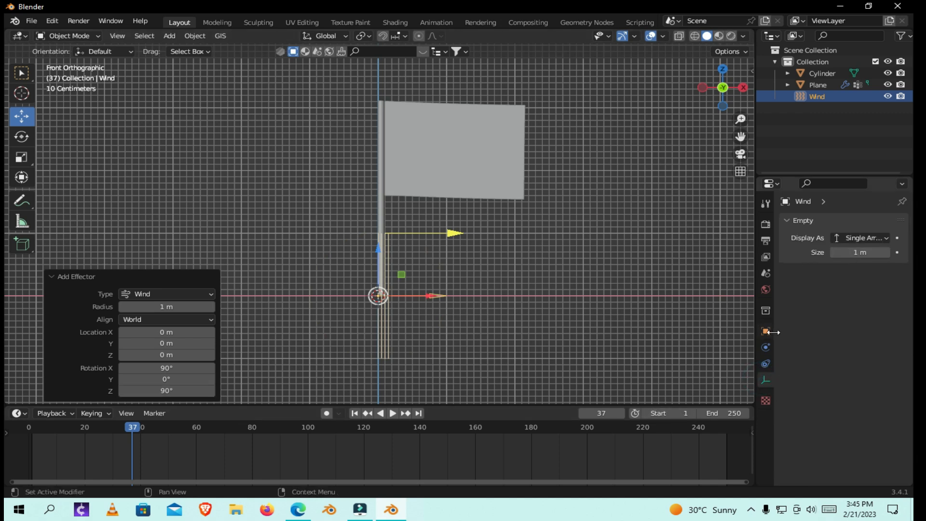
left_click(764, 365)
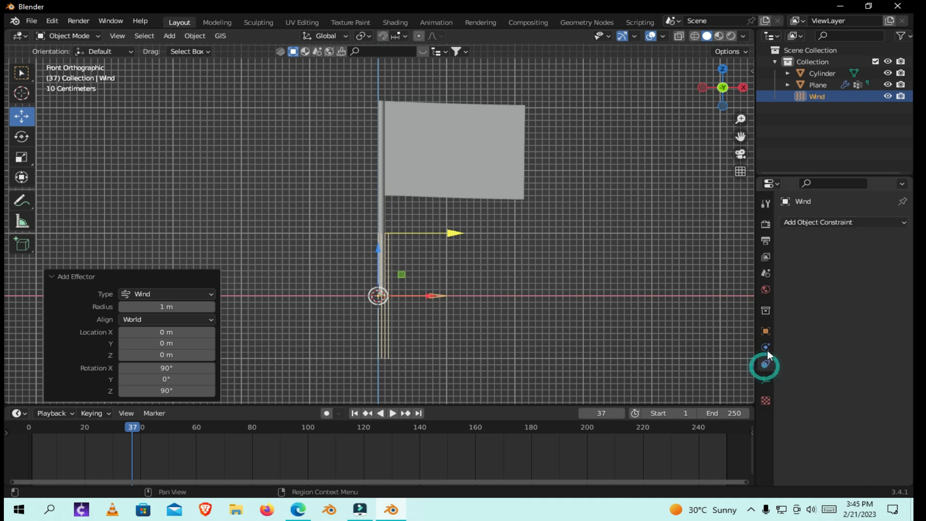
left_click(767, 347)
left_click(854, 325)
type("1000")
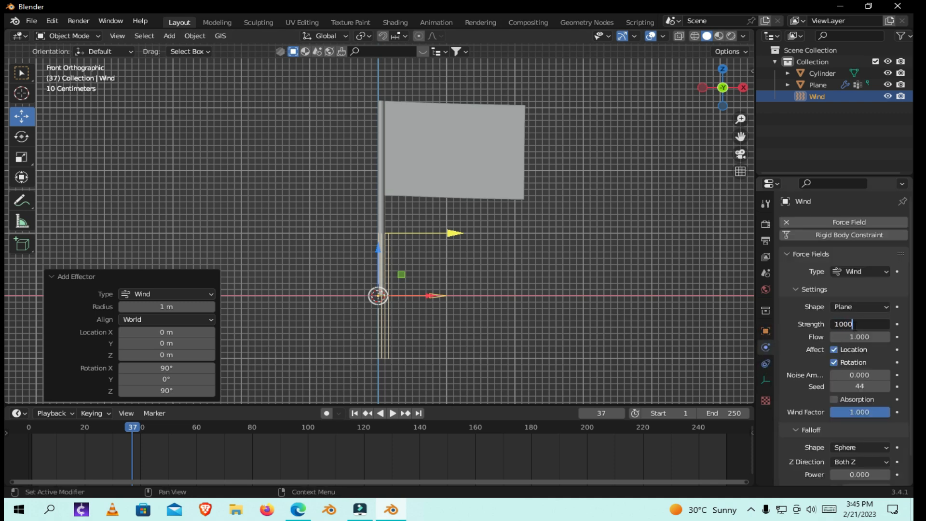
type("0")
key("Return")
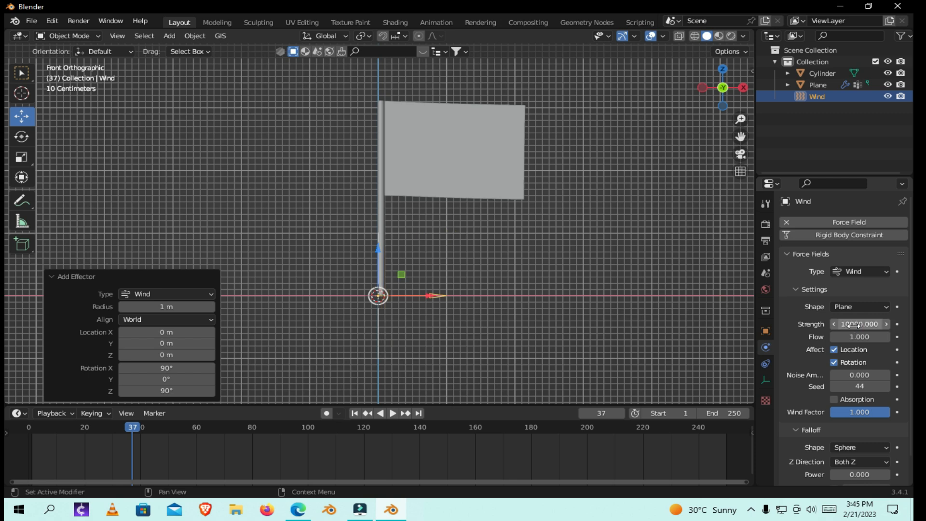
Play the cloth simulation with the wind and examine the flag's motion from an angled view, up to about frame 219.
key("space")
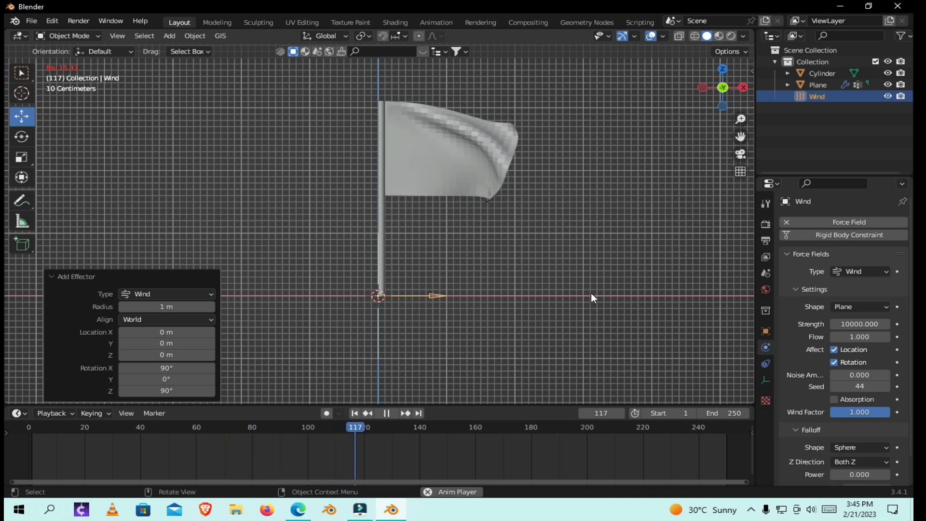
mouse_move(733, 90)
left_mouse_down()
mouse_move(728, 99)
mouse_move(762, 99)
mouse_move(632, 134)
mouse_move(727, 114)
mouse_move(720, 100)
left_mouse_up()
key("space")
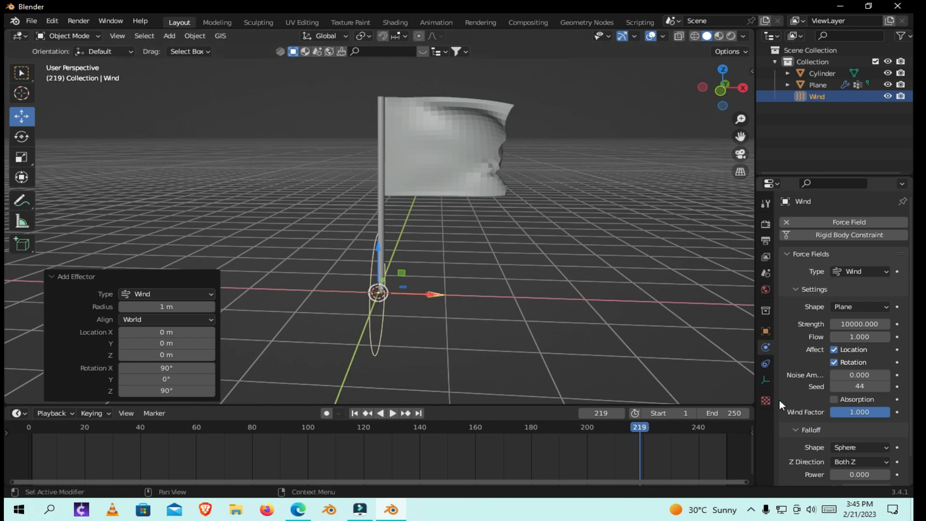
Switch to the Edge browser and search the web for "united kingdom flag".
left_click(296, 510)
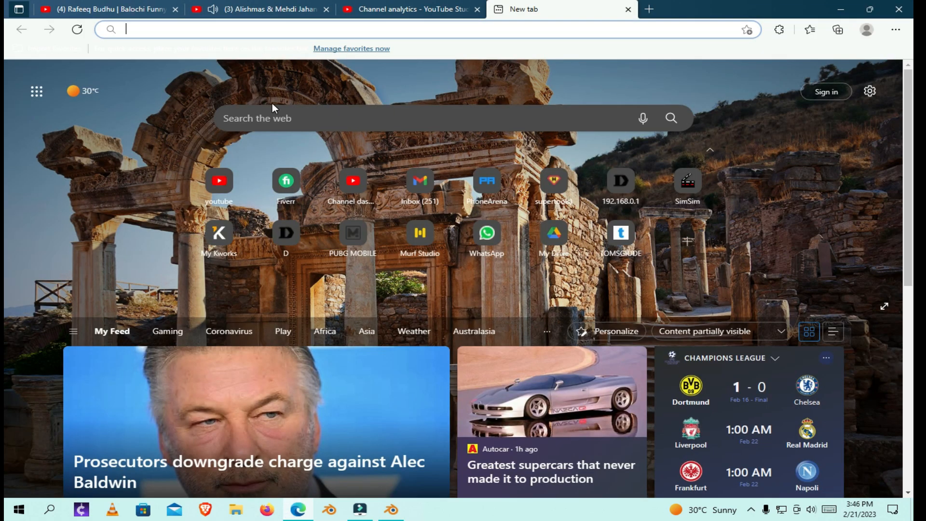
type("united")
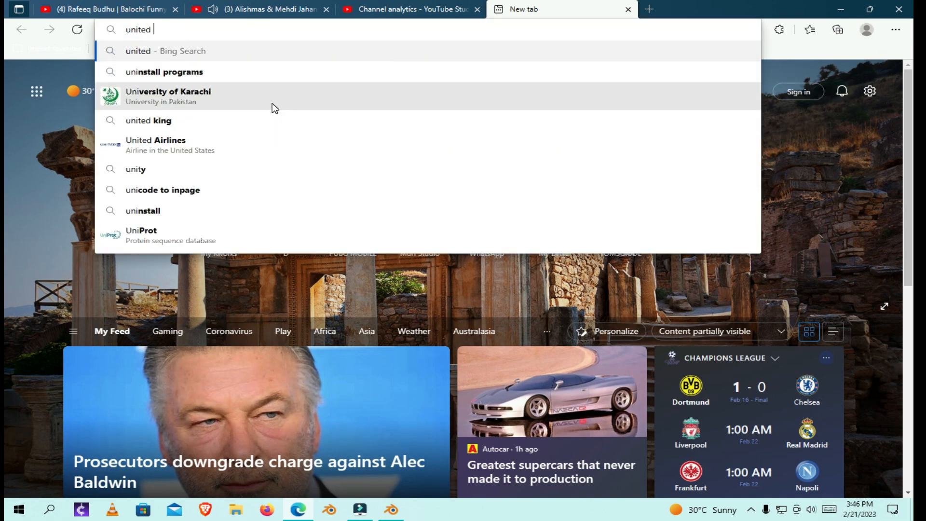
type(" k")
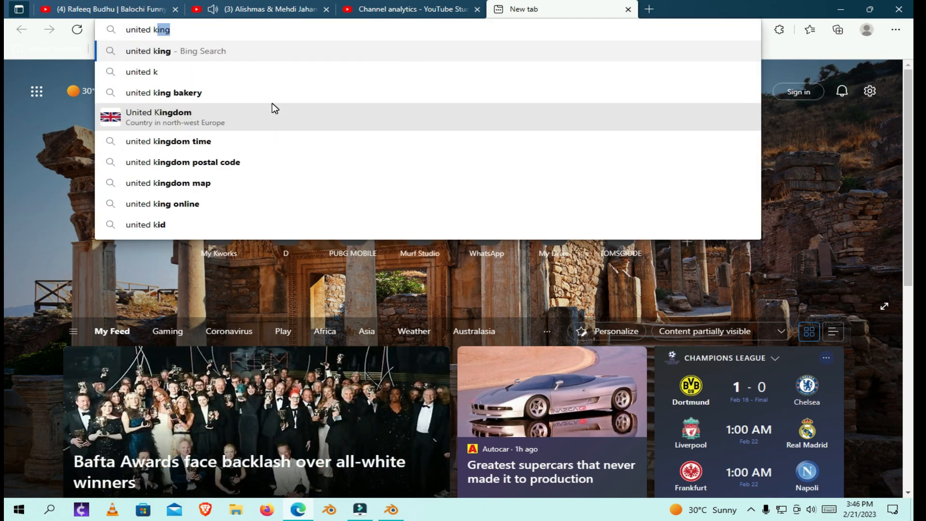
key("Down")
key("Down")
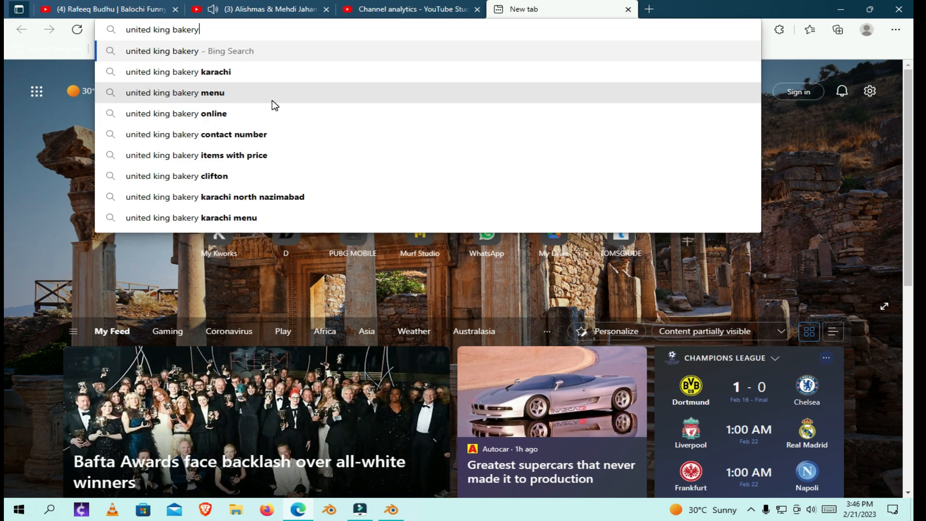
key("BackSpace")
key("BackSpace")
key("BackSpace")
key("BackSpace")
key("BackSpace")
key("BackSpace")
key("BackSpace")
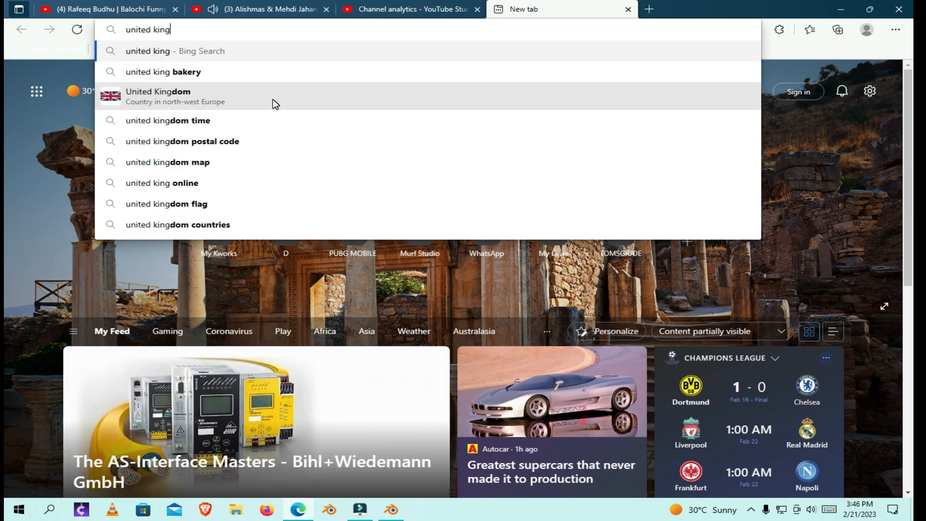
type("dom f")
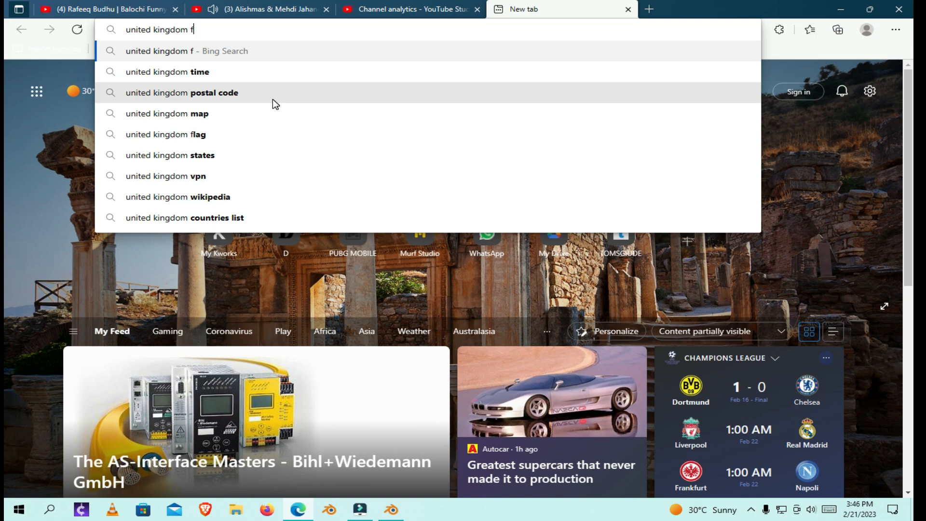
type("lag")
key("Return")
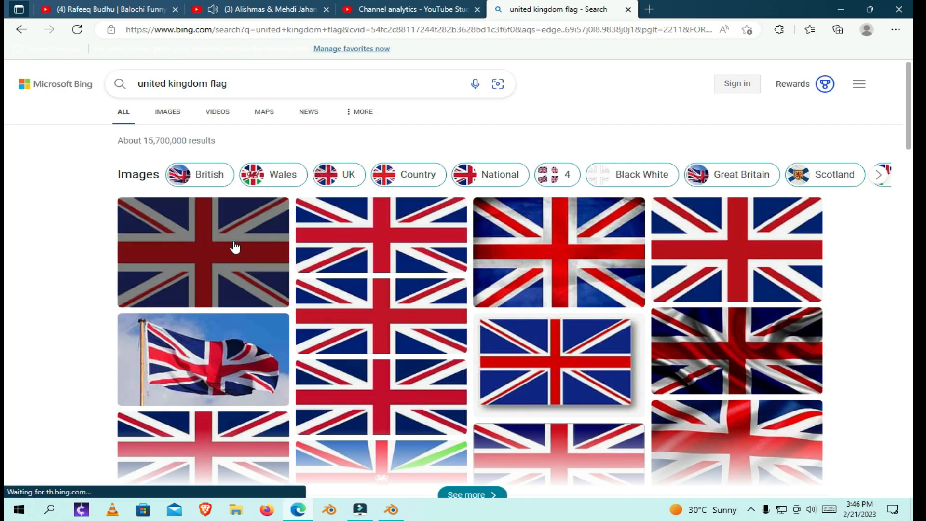
Open the first flag image at full size and save it to the Desktop as the JPEG kNECI1v.
left_click(235, 247)
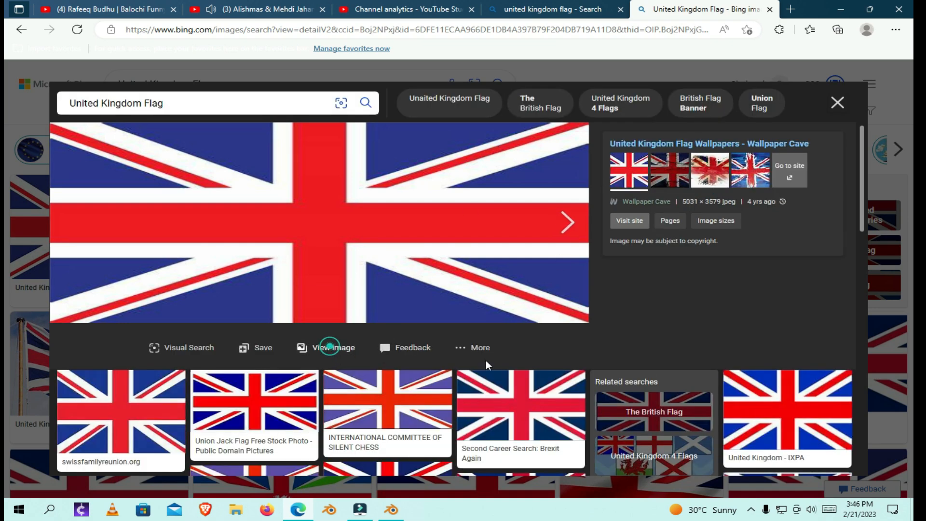
left_click(330, 347)
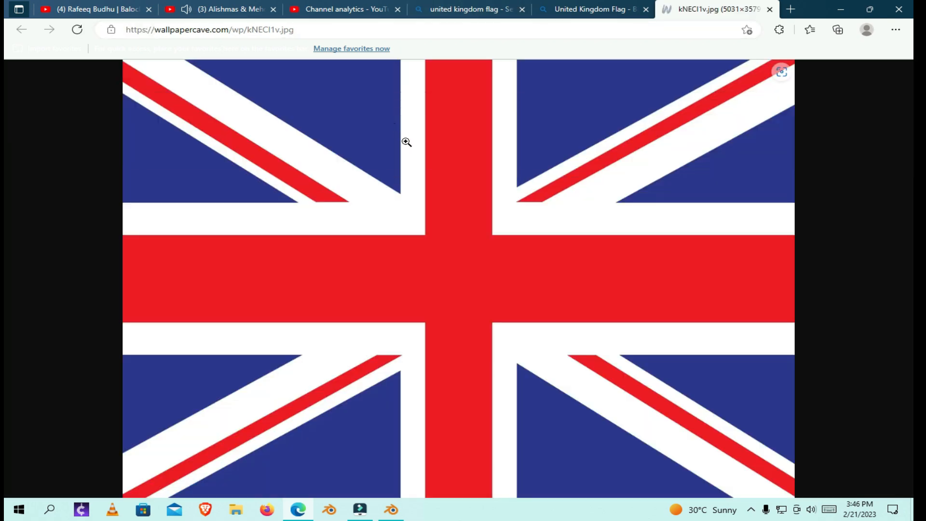
right_click(407, 141)
left_click(474, 170)
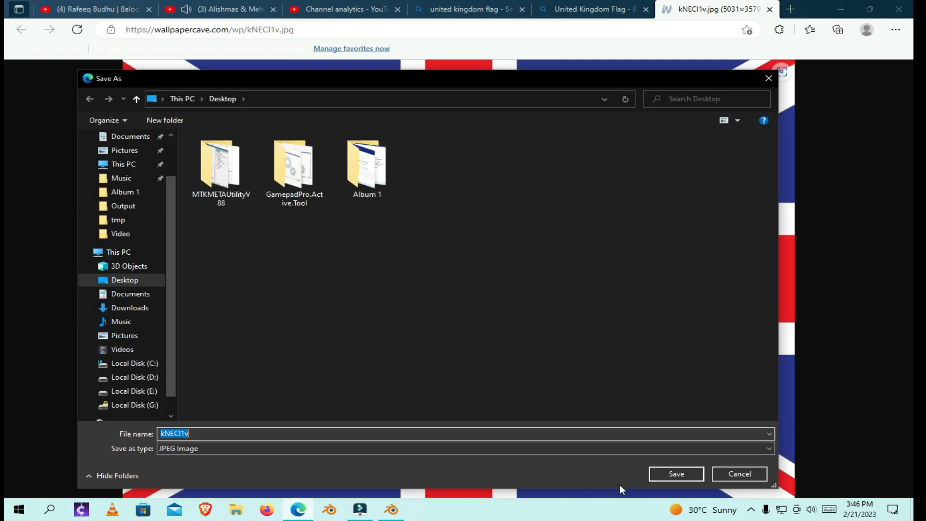
left_click(675, 474)
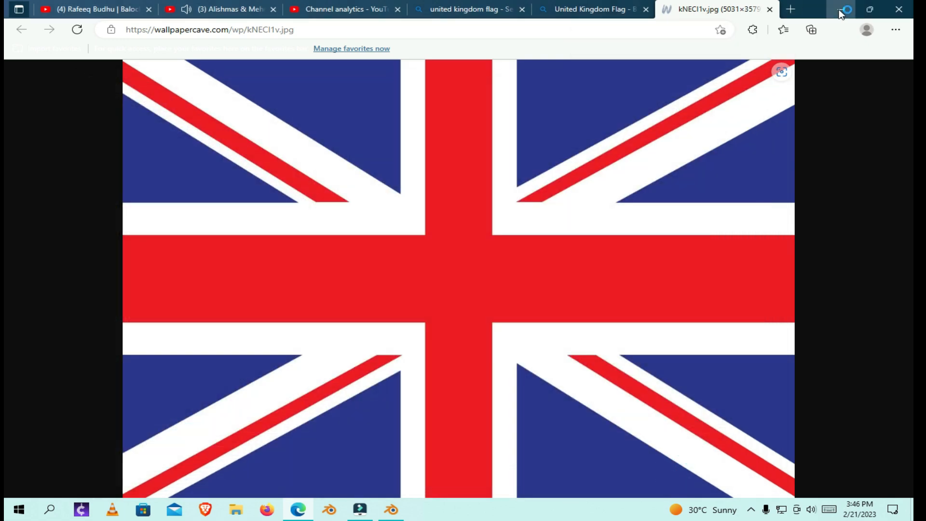
Return to Blender and give the flag plane a new material with an Image Texture as its base color.
left_click(840, 9)
left_click(483, 152)
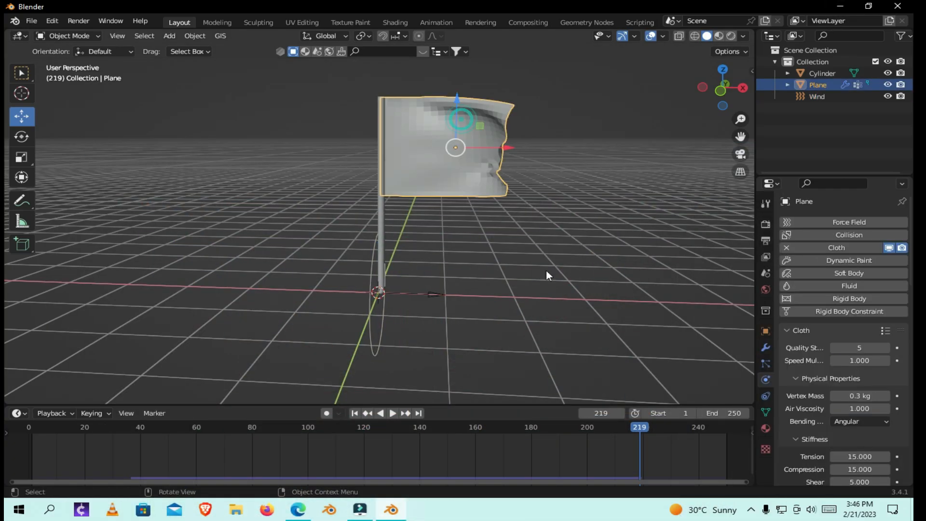
left_click(767, 429)
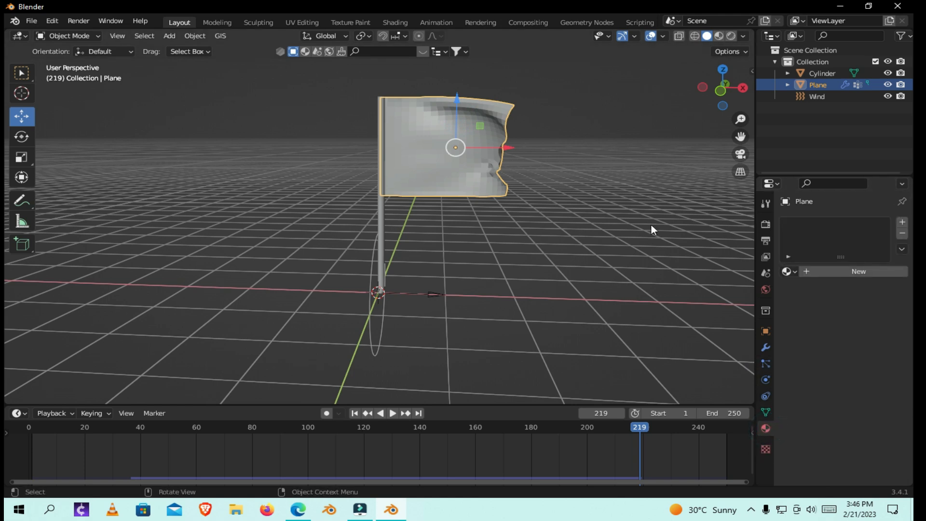
left_click(888, 273)
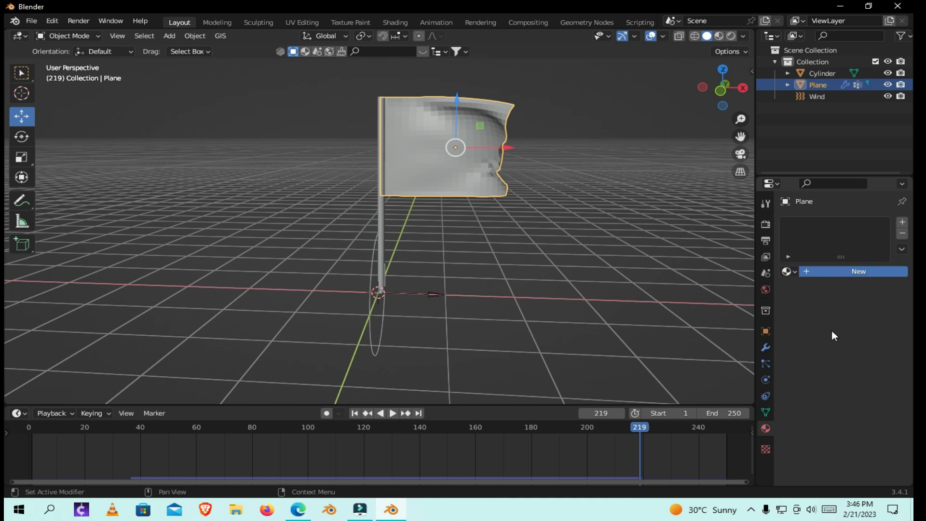
left_click(834, 394)
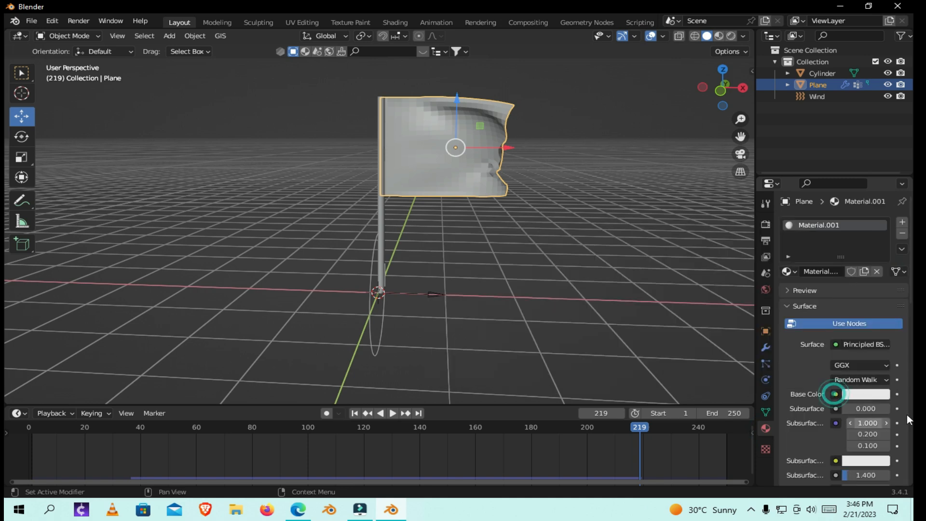
left_click(836, 394)
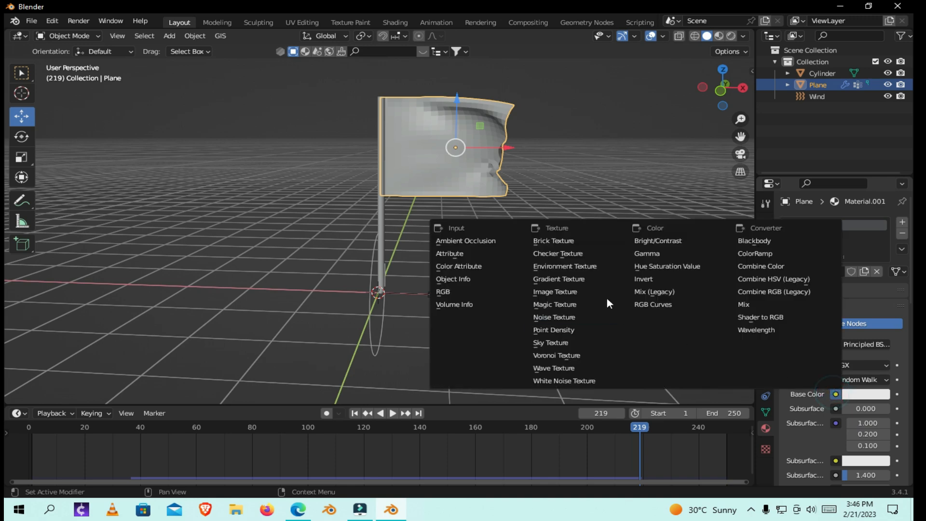
left_click(569, 292)
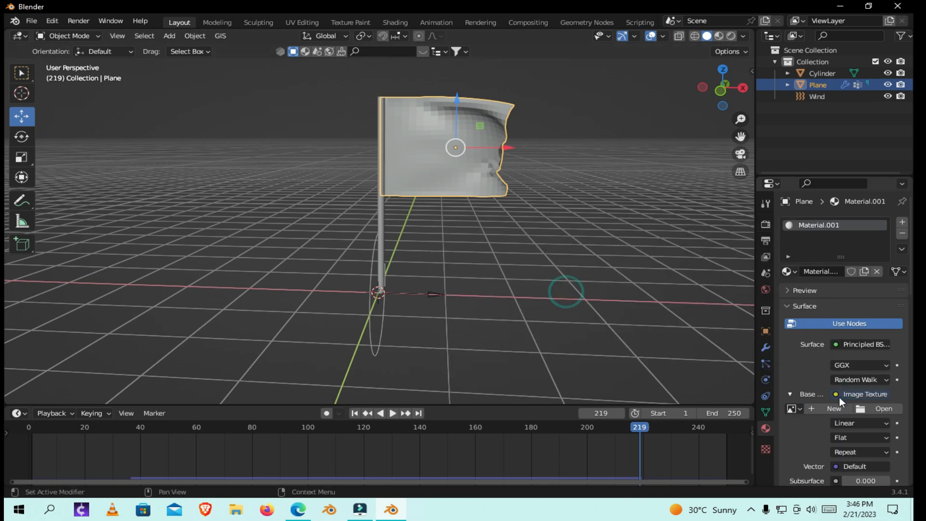
Load kNECI1v.jpg from the Desktop into the flag material's image texture.
left_click(890, 409)
left_click(164, 210)
left_click(622, 164)
left_click(662, 414)
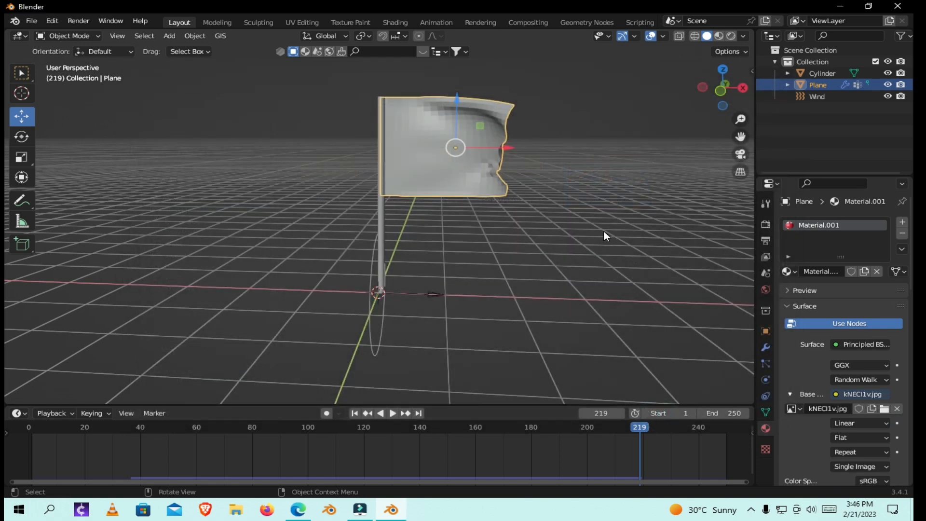
Show the viewport in Material Preview shading and play the flag simulation, viewing it from the front and at an angle.
left_click(720, 36)
key("space")
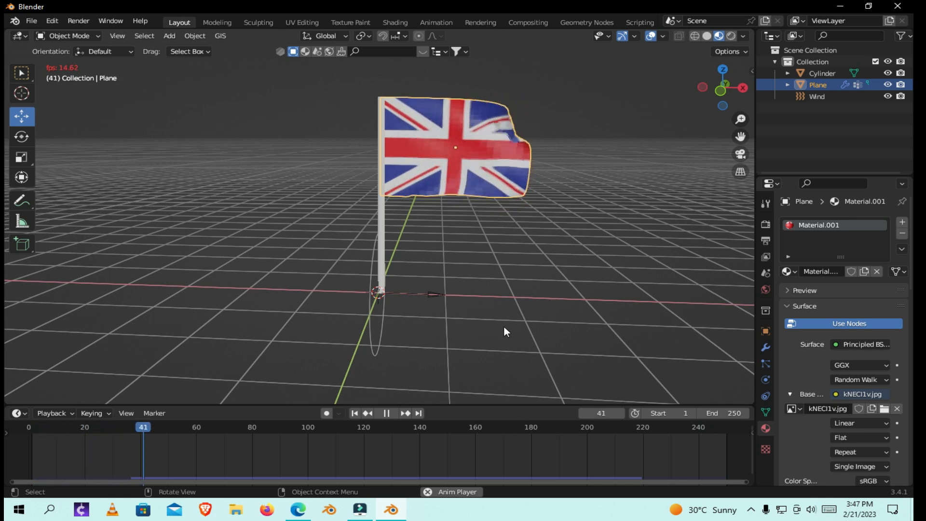
left_click(721, 91)
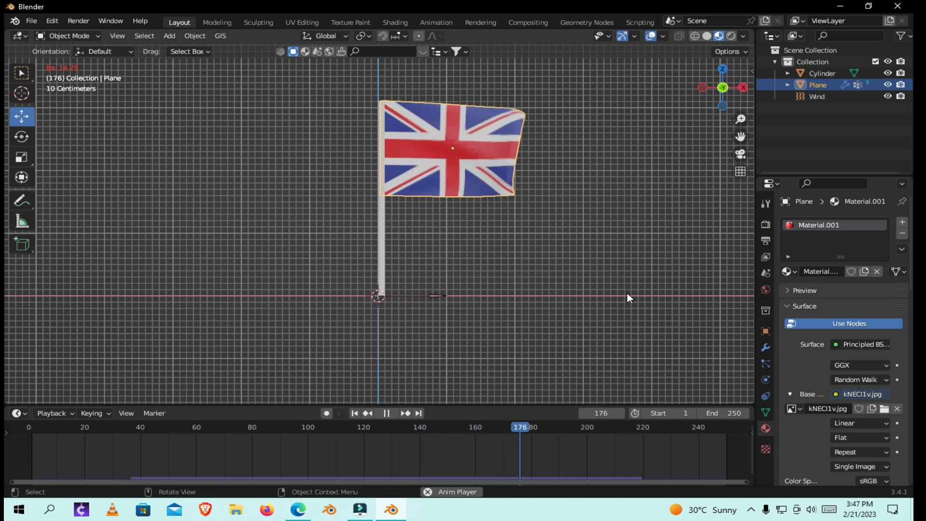
key("space")
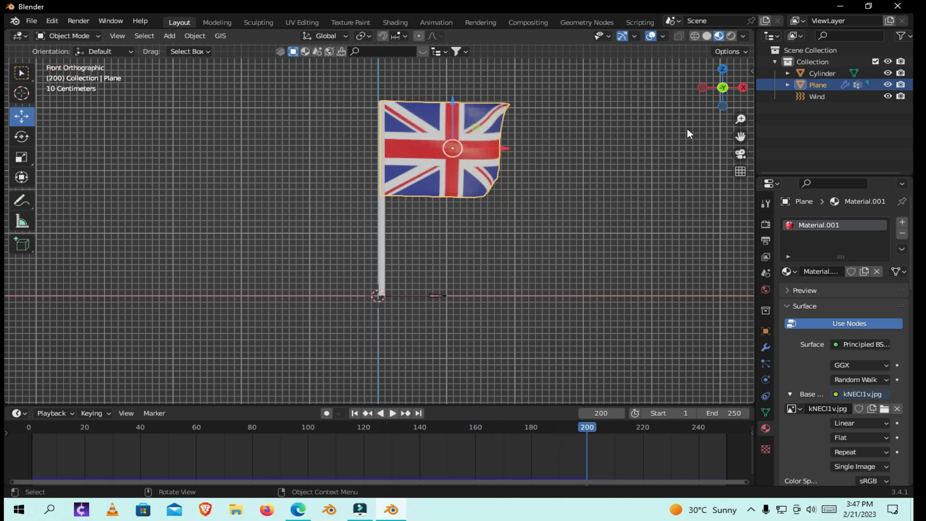
left_click_drag(720, 88, 740, 89)
Close Blender without saving the changes to untitled.blend.
left_click(897, 5)
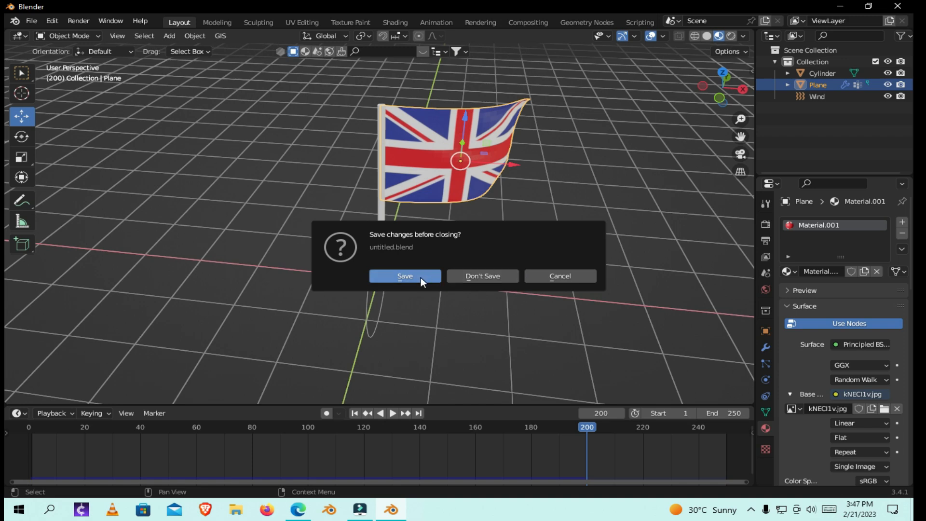
left_click(497, 274)
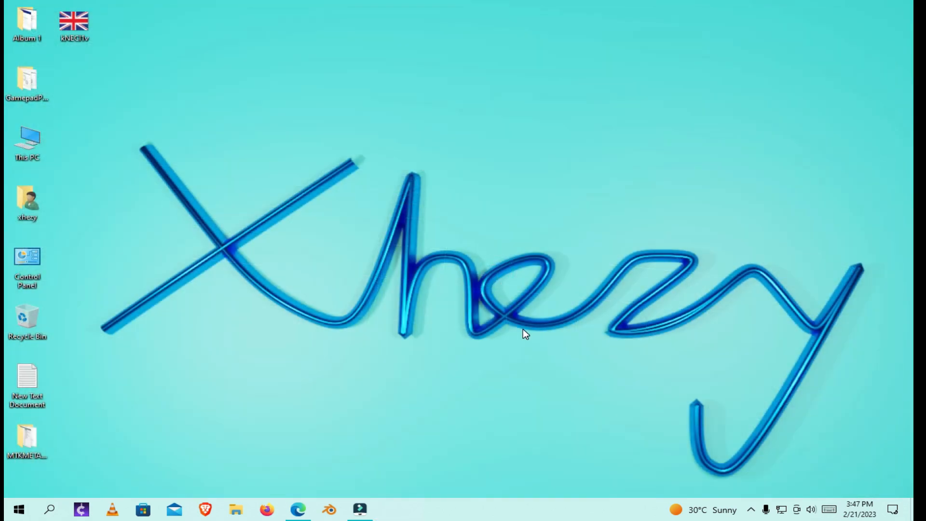